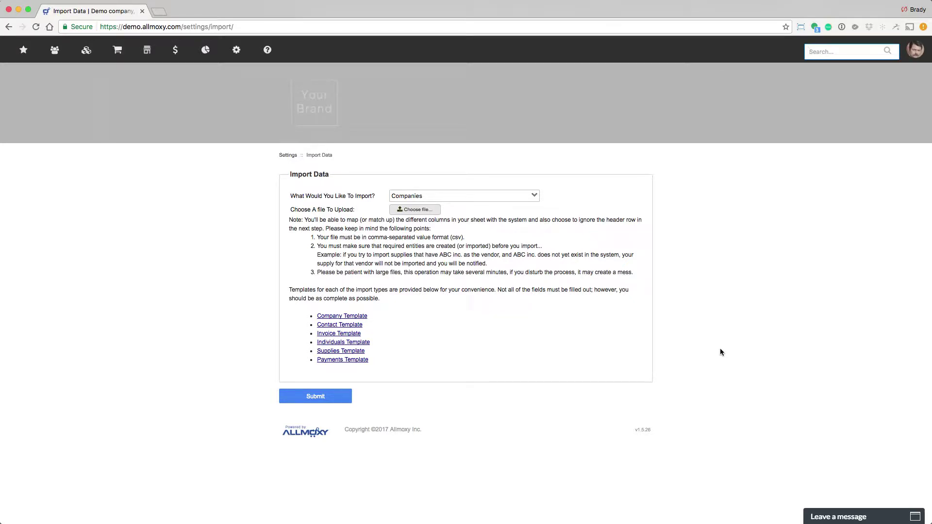
Show the People menu's Companies, Company Contacts and Individual Accounts submenus
mouse_move(53, 56)
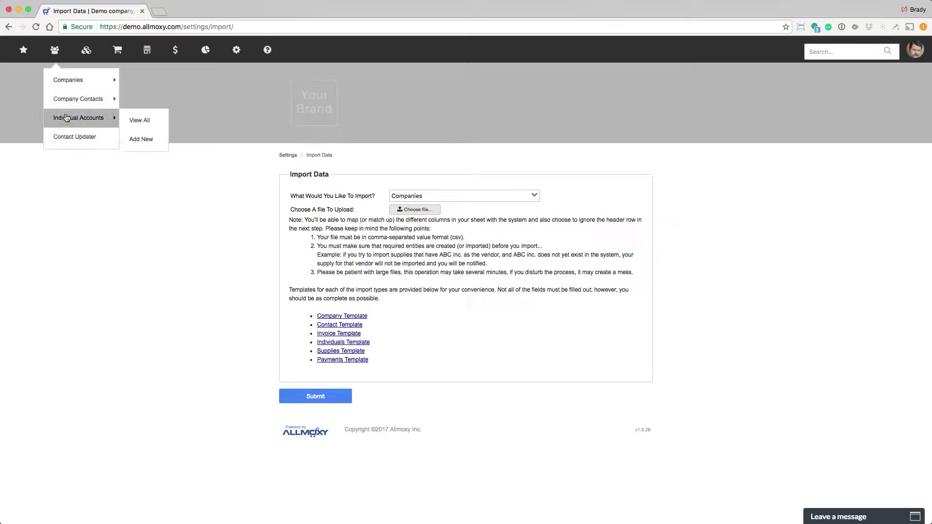
mouse_move(67, 86)
mouse_move(98, 97)
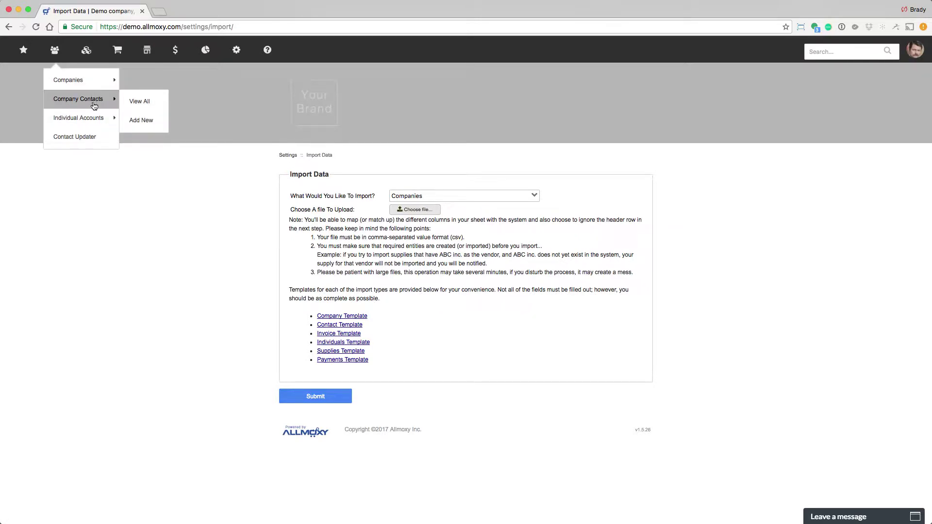
mouse_move(99, 121)
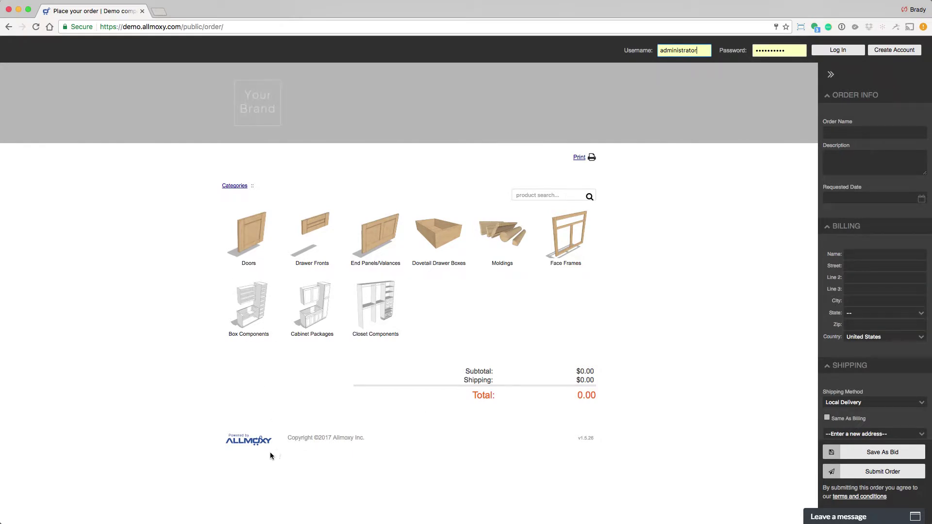
Open the Create Account form from the public order page
click(899, 52)
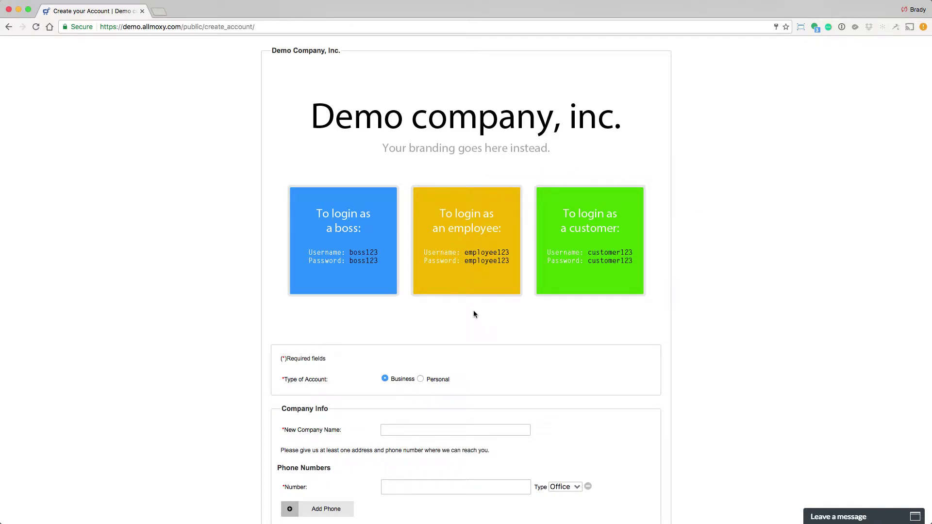
Compare the Business and Personal account forms, leaving Personal selected
scroll(475, 315, down, 1)
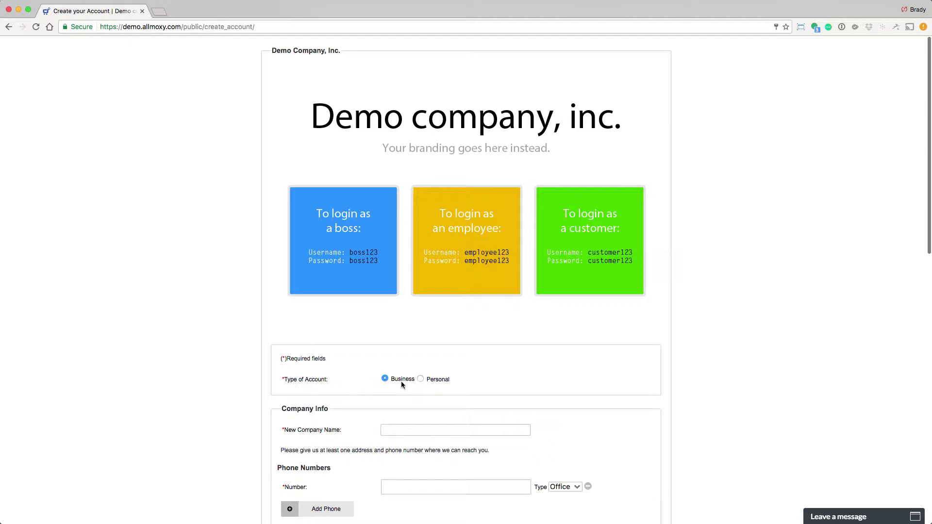
click(421, 379)
click(386, 378)
click(421, 379)
Review the personal info form and confirm Personal as the account type
scroll(462, 390, down, 5)
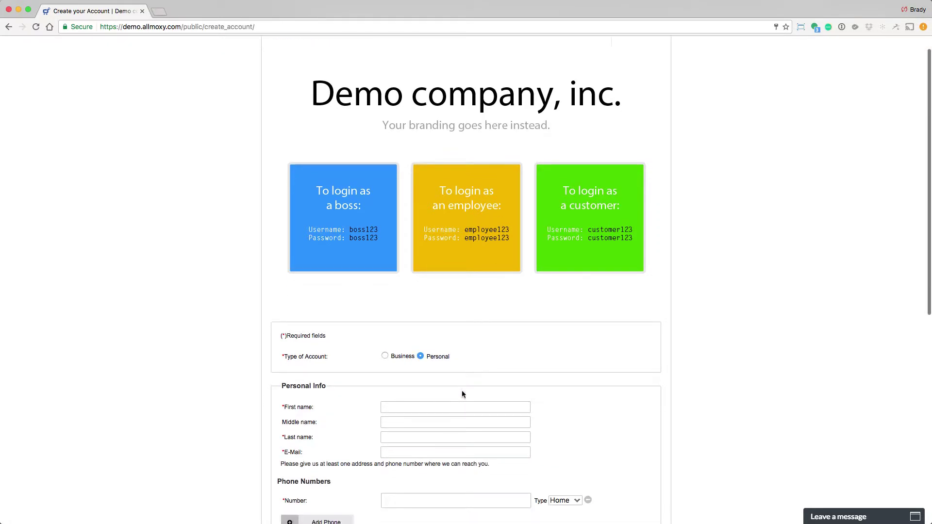
scroll(462, 390, down, 1)
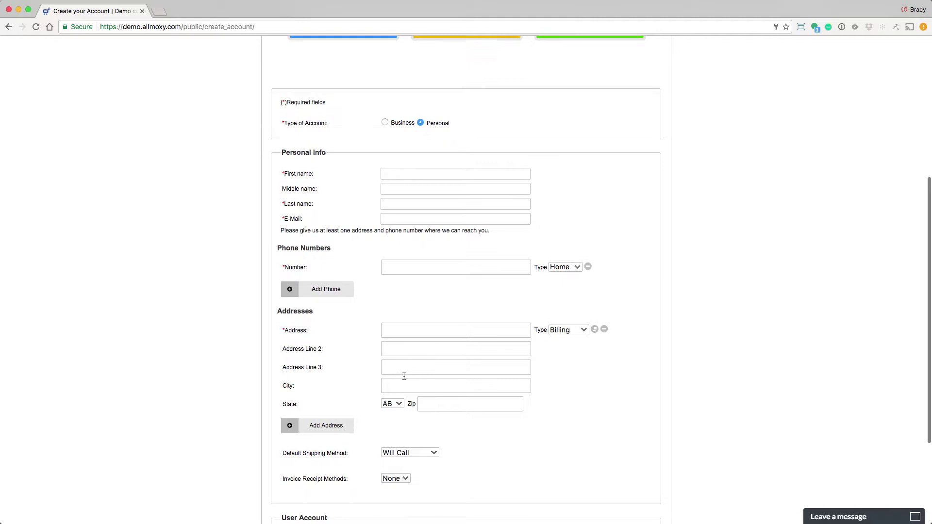
scroll(491, 320, down, 3)
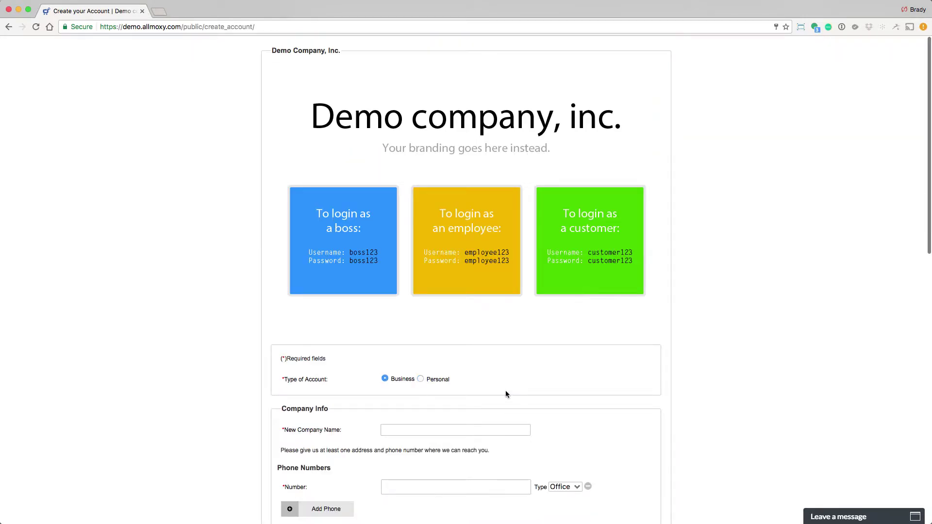
scroll(506, 394, down, 5)
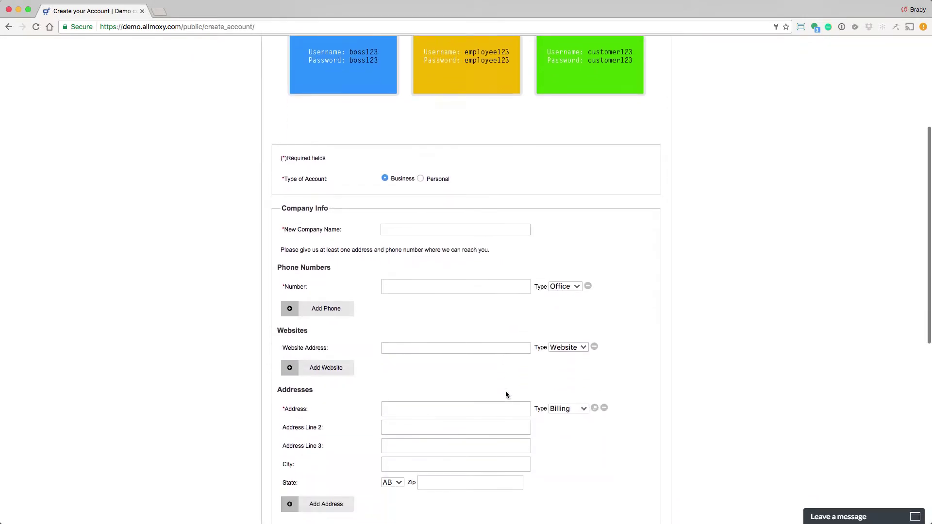
scroll(466, 342, down, 10)
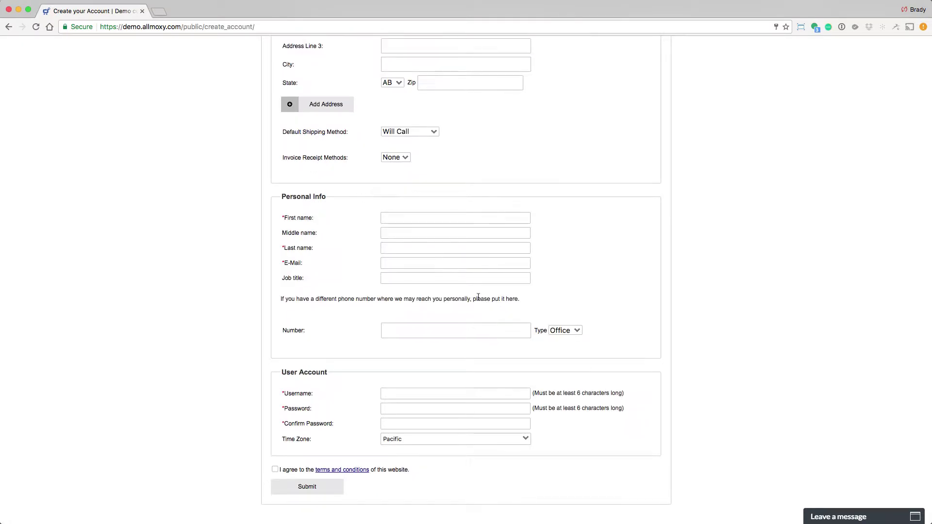
scroll(478, 297, up, 8)
scroll(583, 323, down, 3)
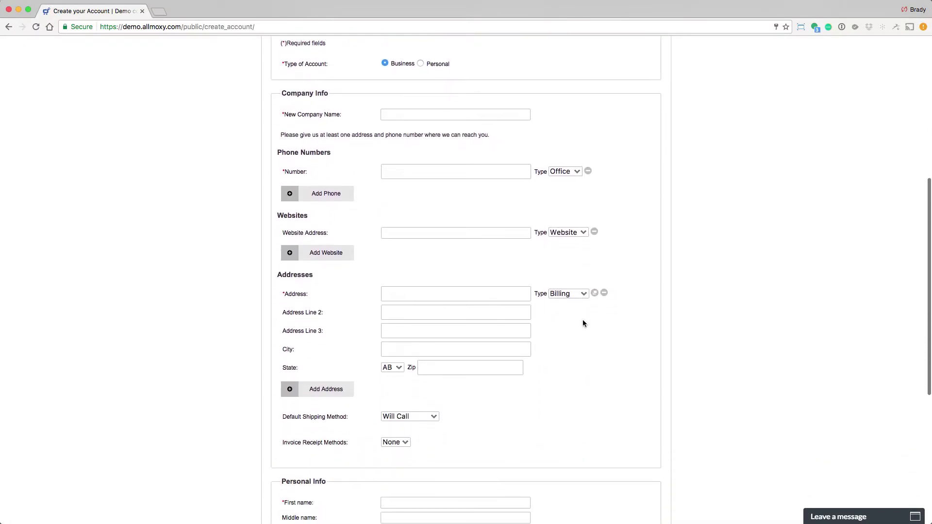
scroll(583, 324, down, 5)
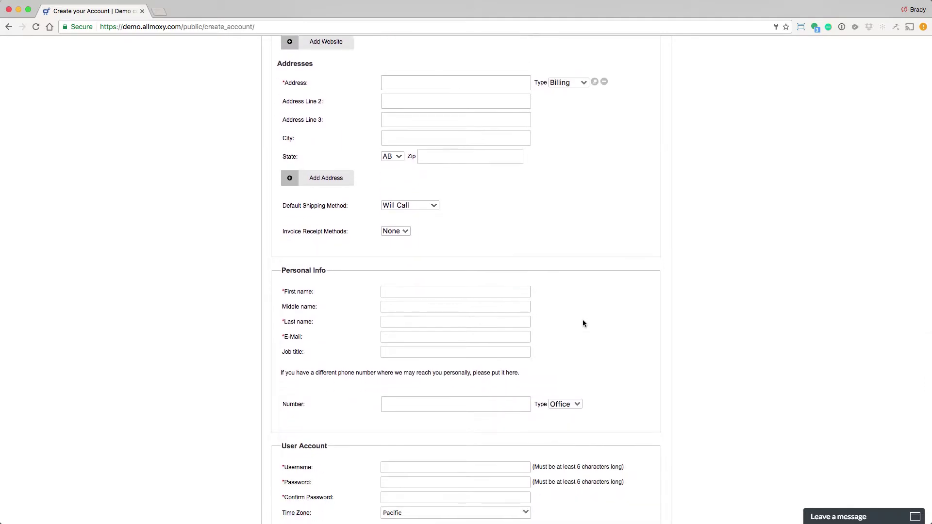
scroll(584, 323, down, 2)
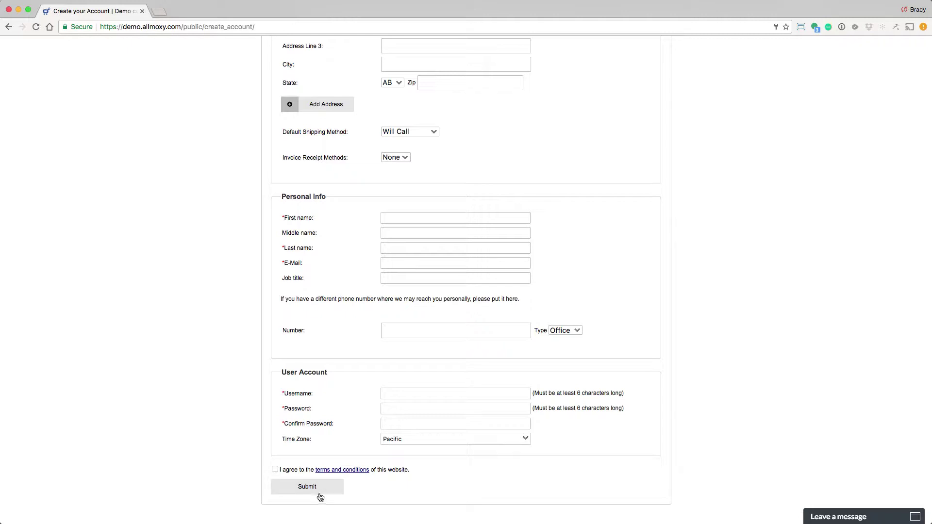
scroll(415, 465, up, 10)
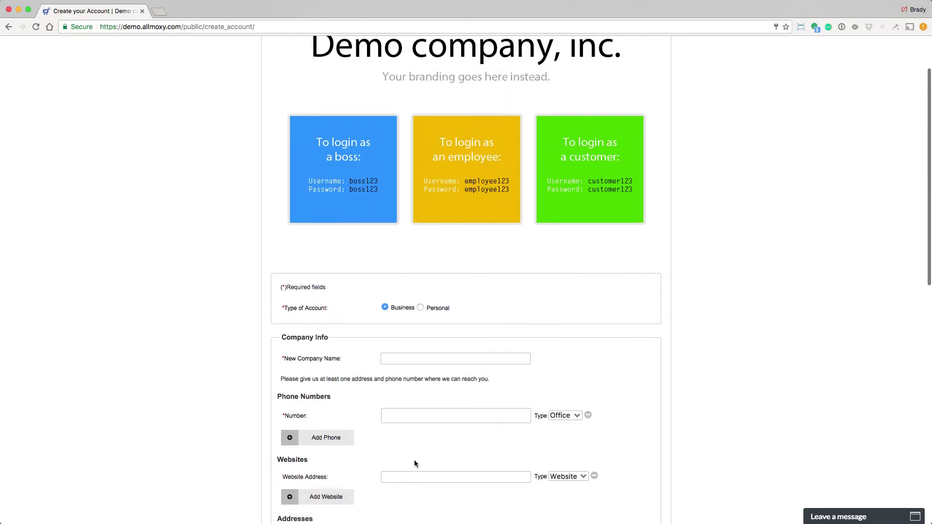
scroll(376, 126, down, 5)
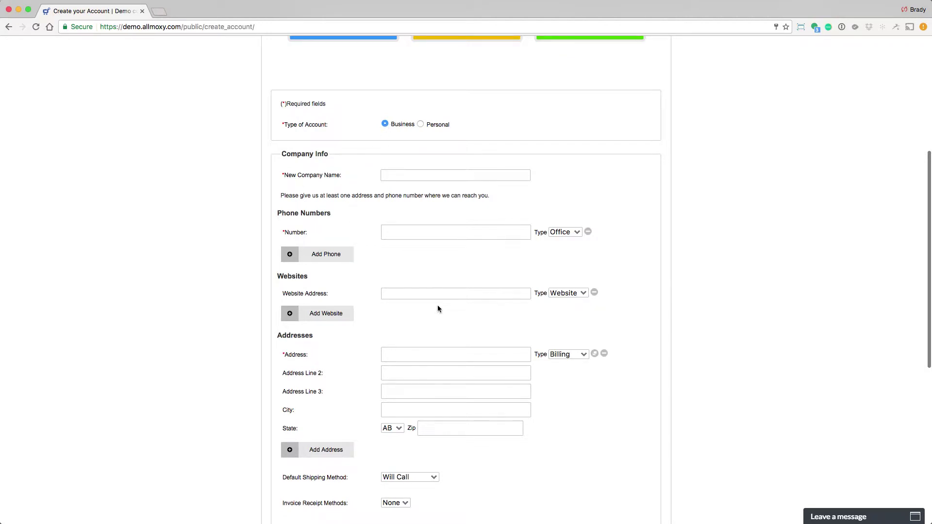
click(421, 124)
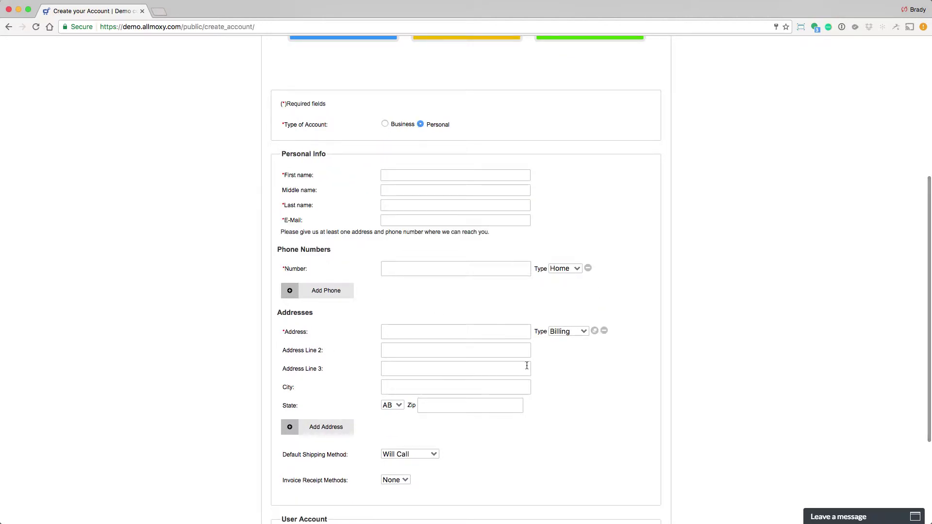
scroll(524, 368, up, 5)
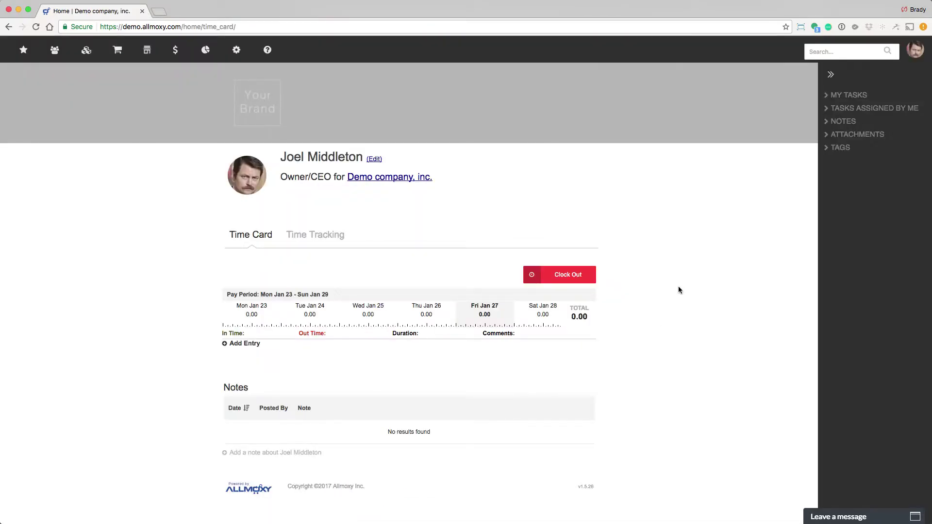
Start a new company from the People > Companies menu and note its Role setting
mouse_move(54, 50)
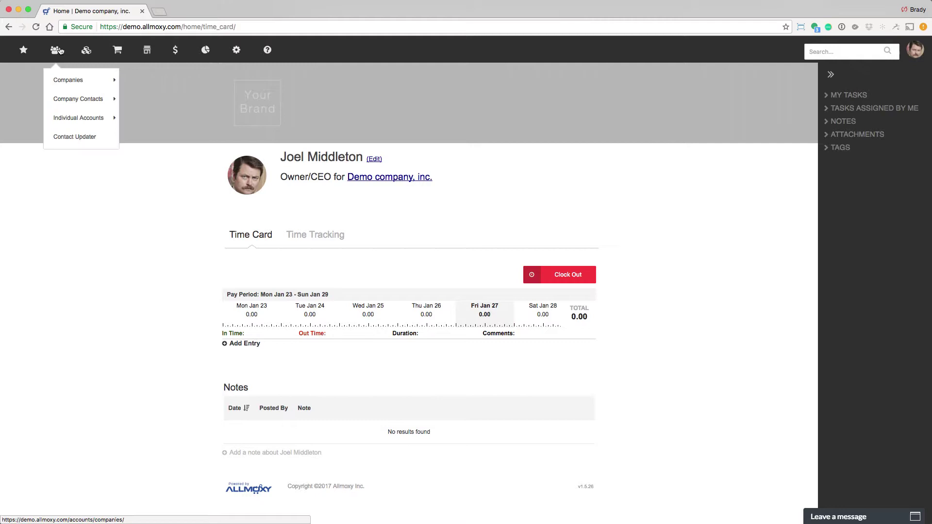
mouse_move(68, 82)
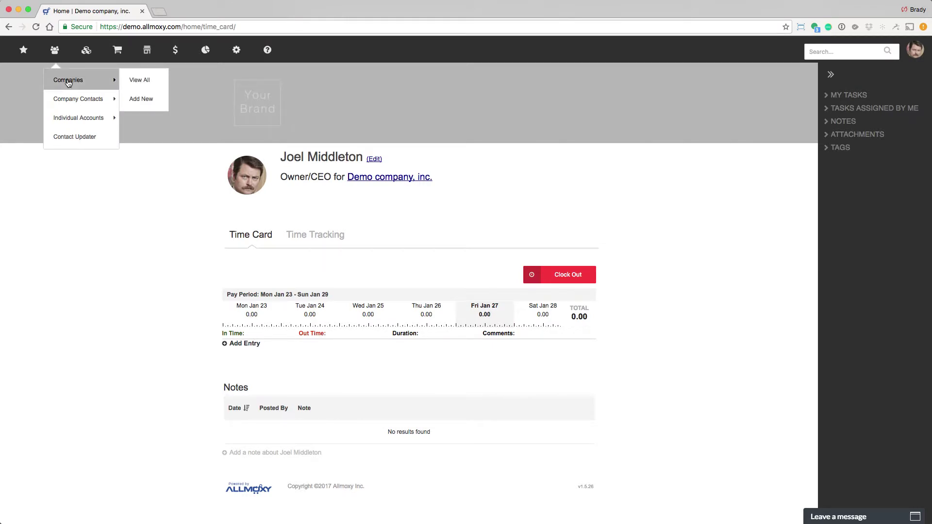
mouse_move(98, 115)
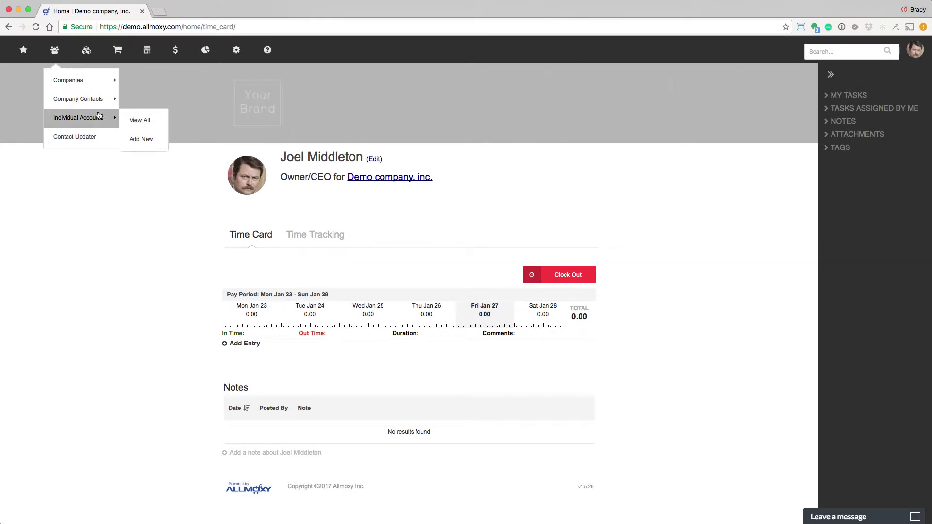
click(141, 101)
scroll(182, 181, down, 2)
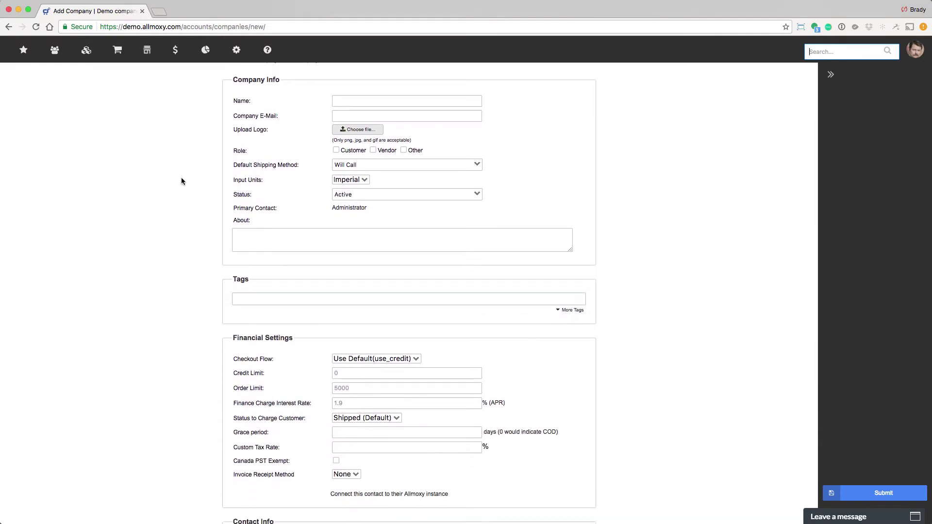
scroll(180, 180, down, 1)
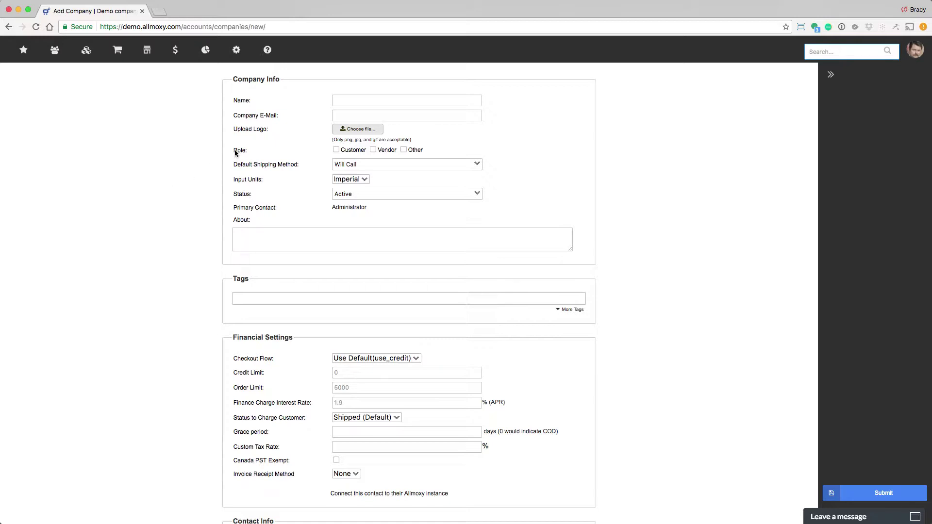
drag(234, 151, 246, 154)
Change the company's input units from Imperial to Metric
click(364, 179)
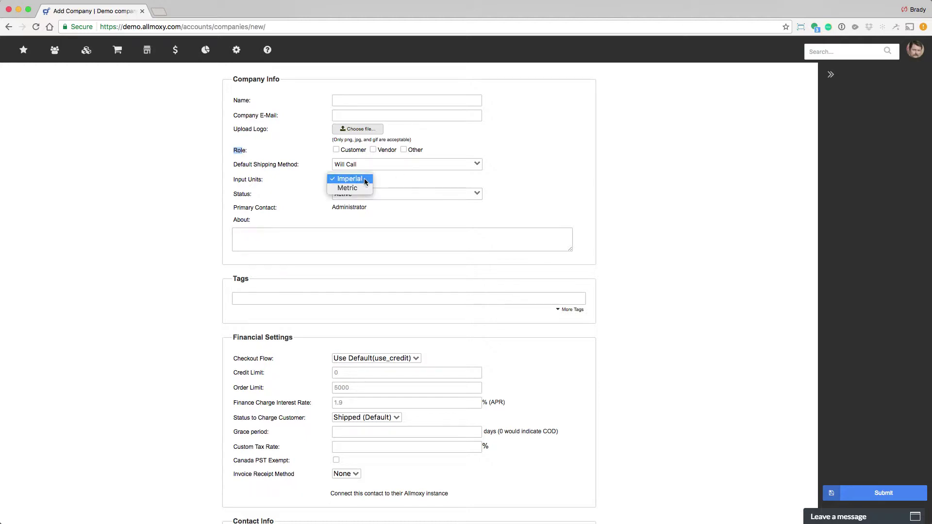
click(399, 184)
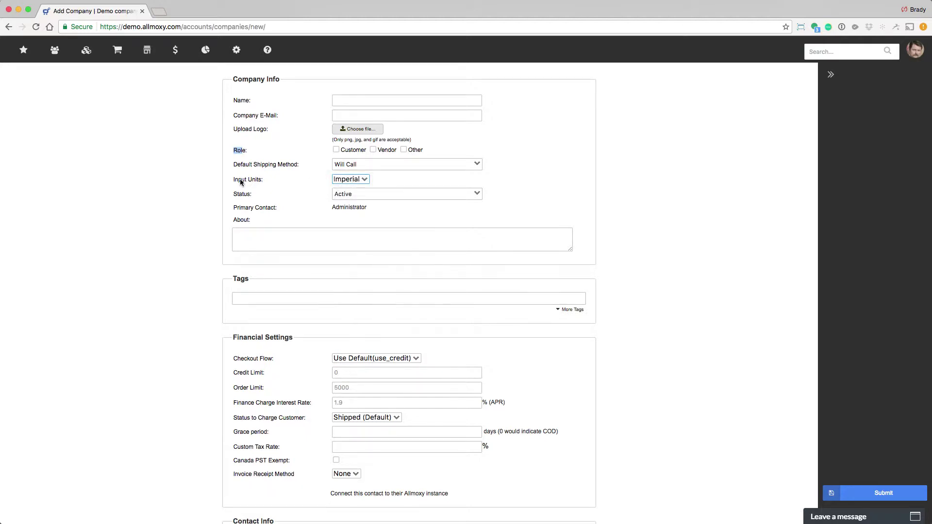
click(366, 181)
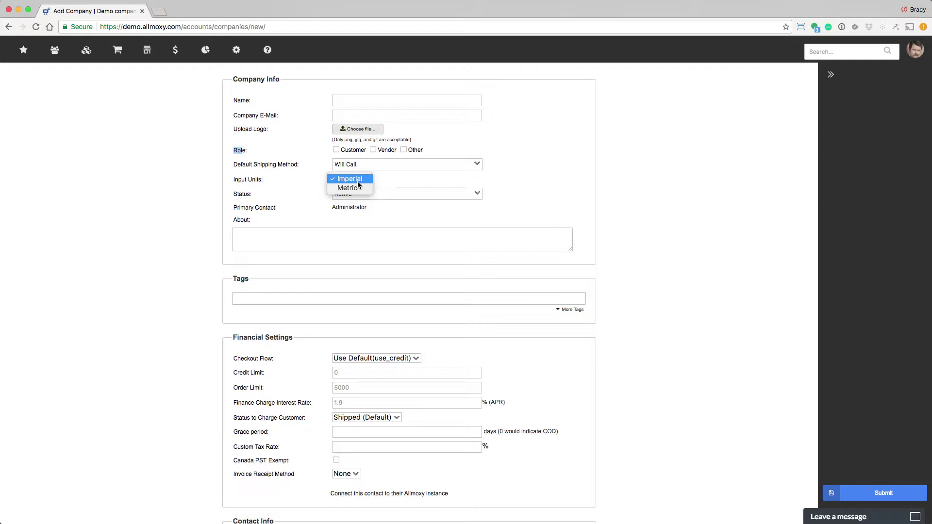
click(360, 188)
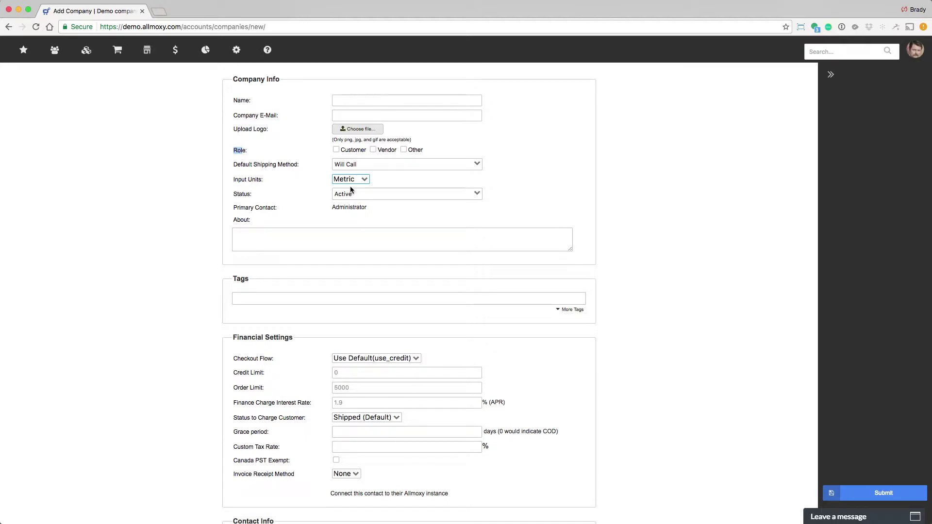
click(352, 192)
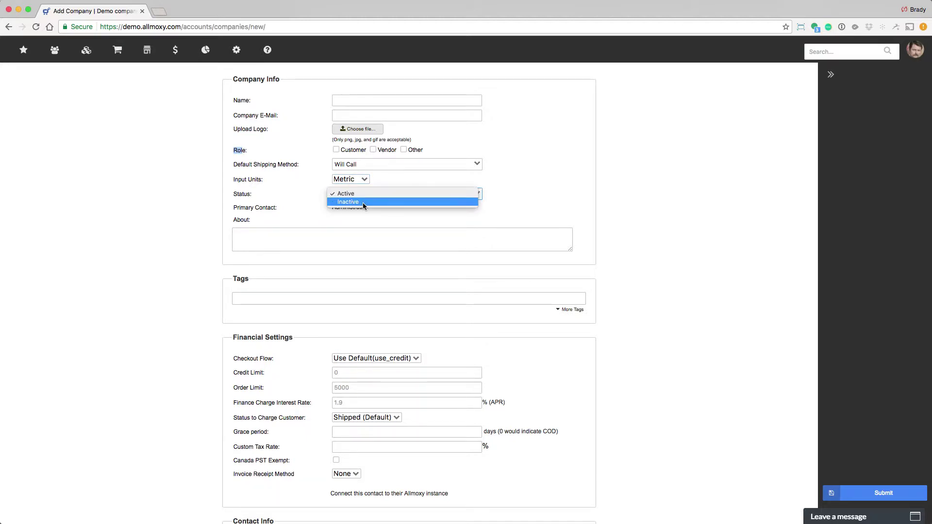
Keep the status Active and choose User Credit Limit as the checkout flow
click(388, 214)
scroll(388, 212, down, 5)
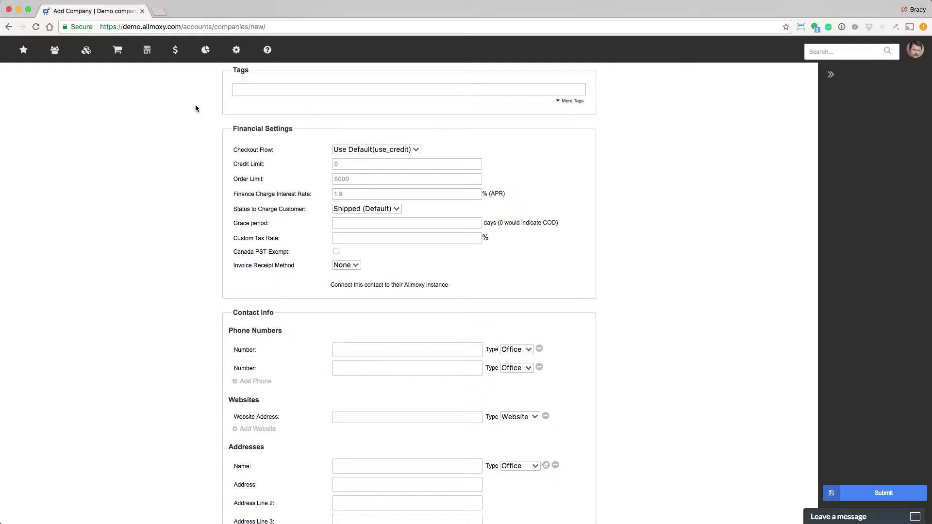
click(390, 150)
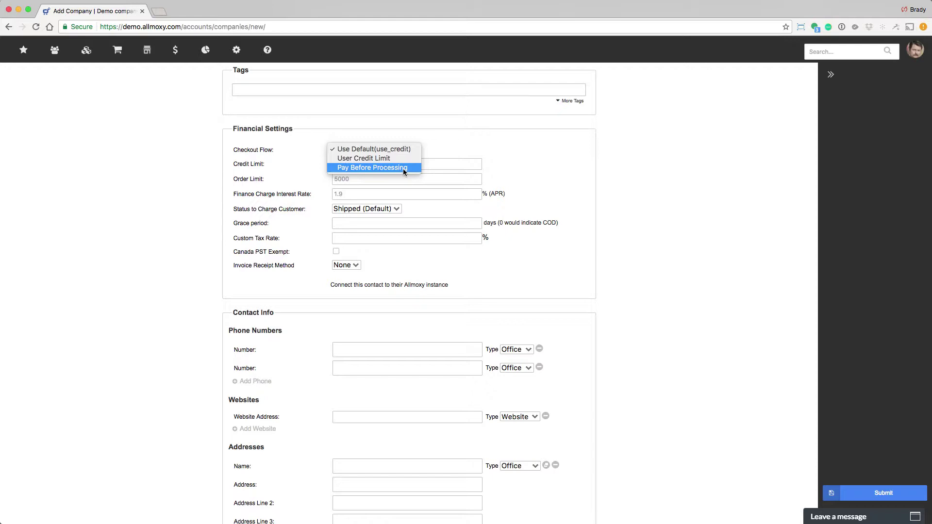
click(391, 158)
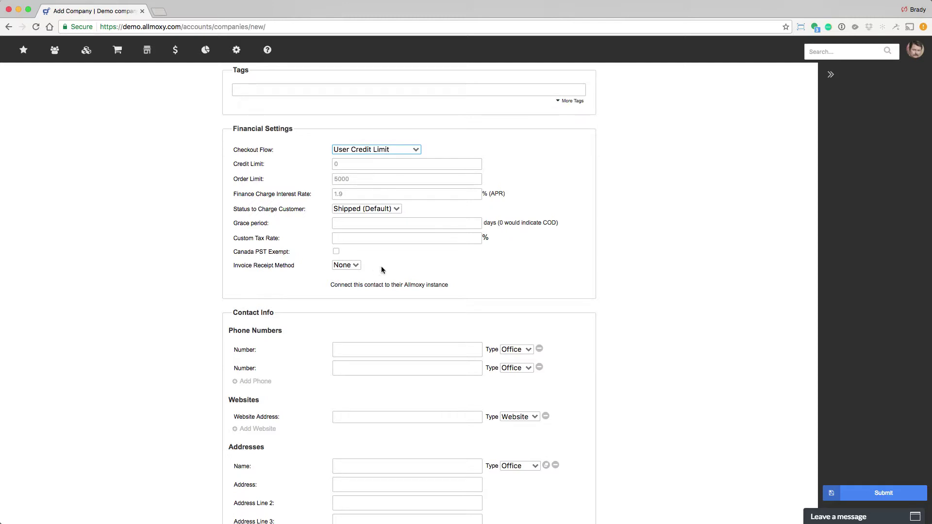
scroll(381, 267, down, 5)
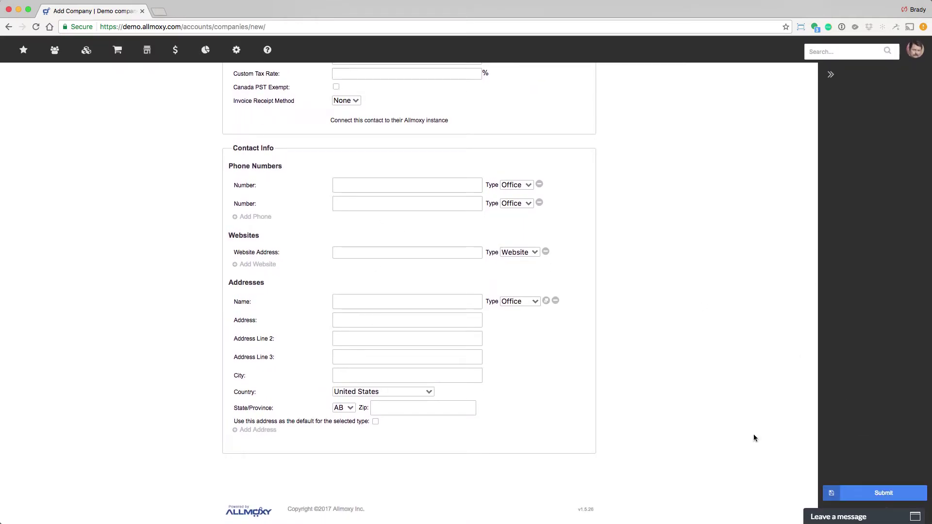
scroll(377, 254, up, 15)
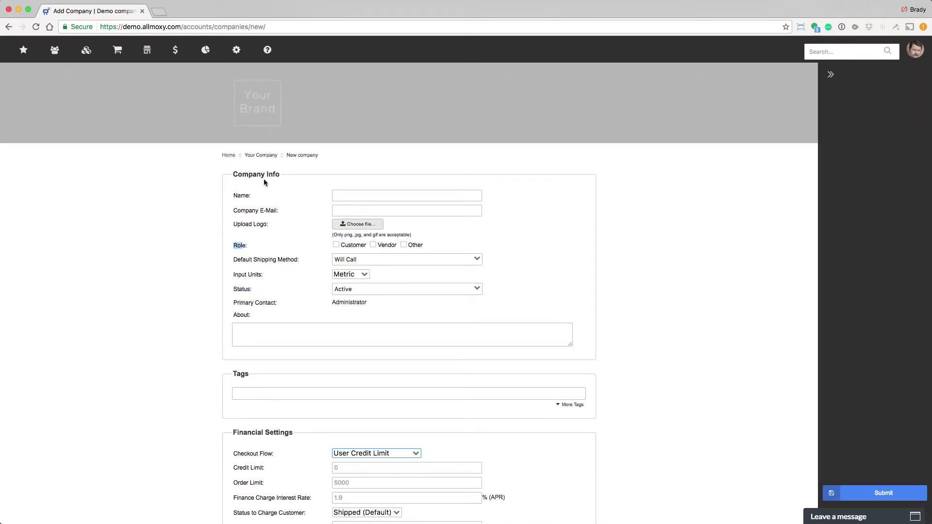
Open a new company contact form, comparing the new-company and existing-company options
mouse_move(55, 50)
mouse_move(71, 98)
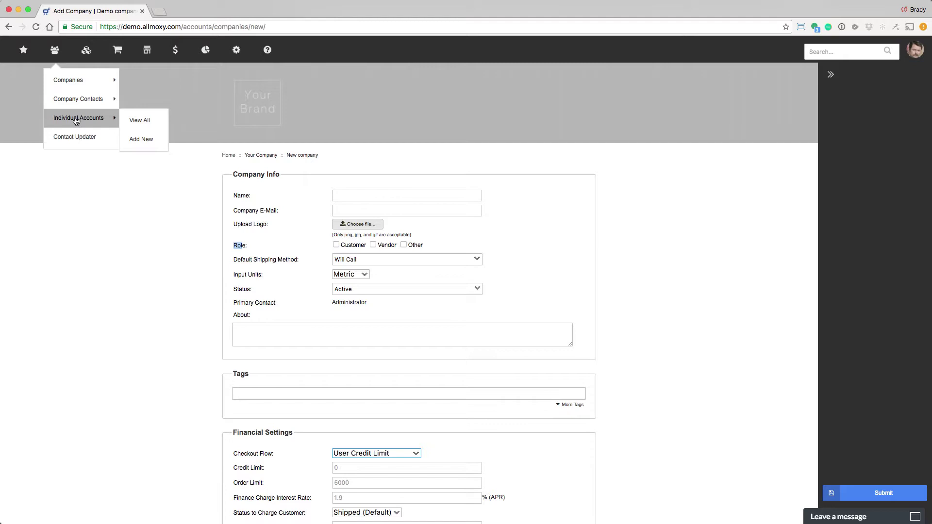
click(141, 120)
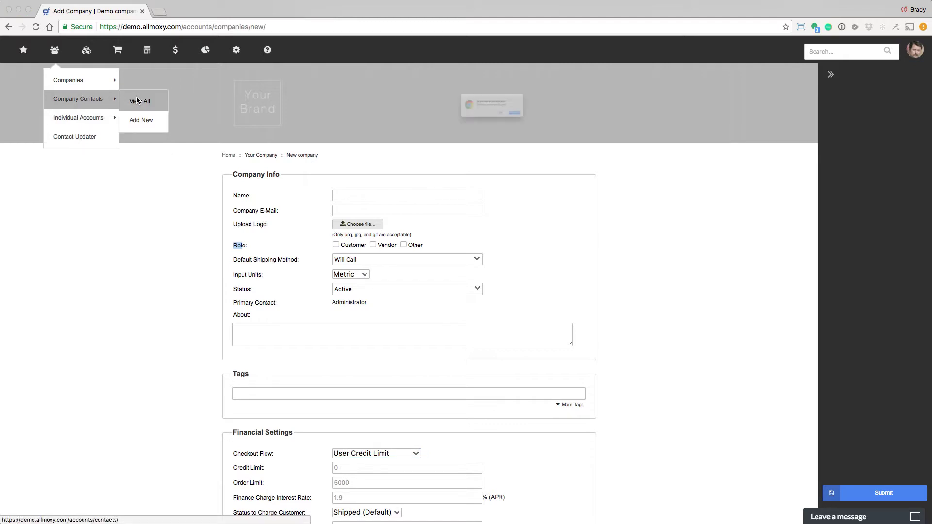
click(566, 127)
click(459, 194)
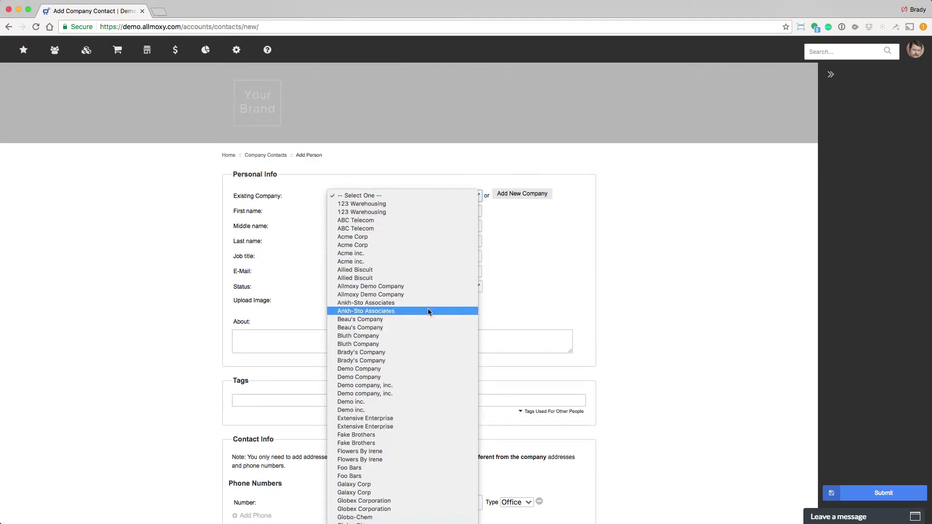
click(529, 210)
click(524, 194)
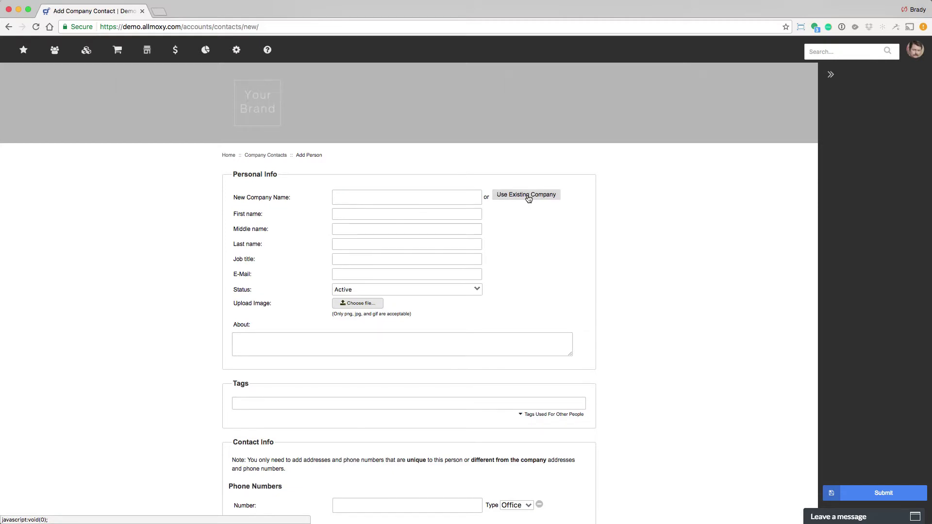
click(528, 196)
Allow the contact to log in, with manual username and password entry
scroll(514, 251, down, 5)
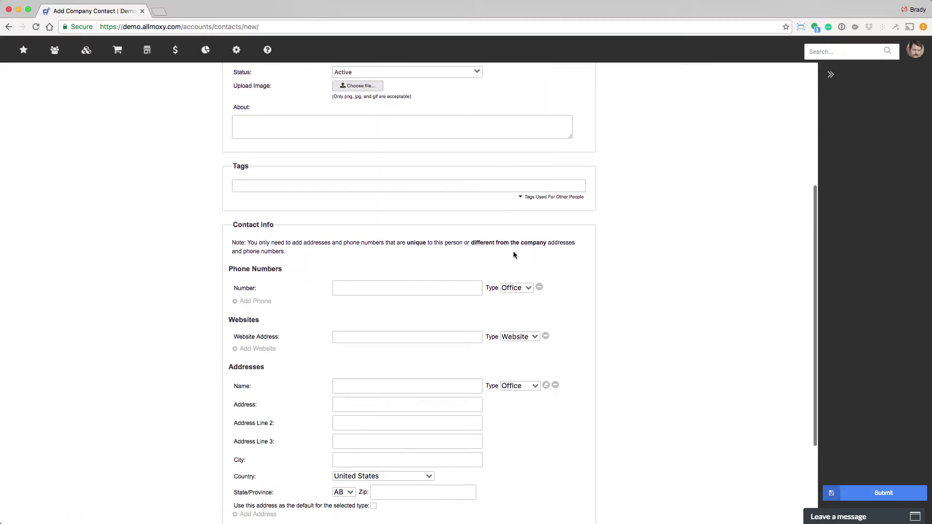
scroll(513, 253, down, 3)
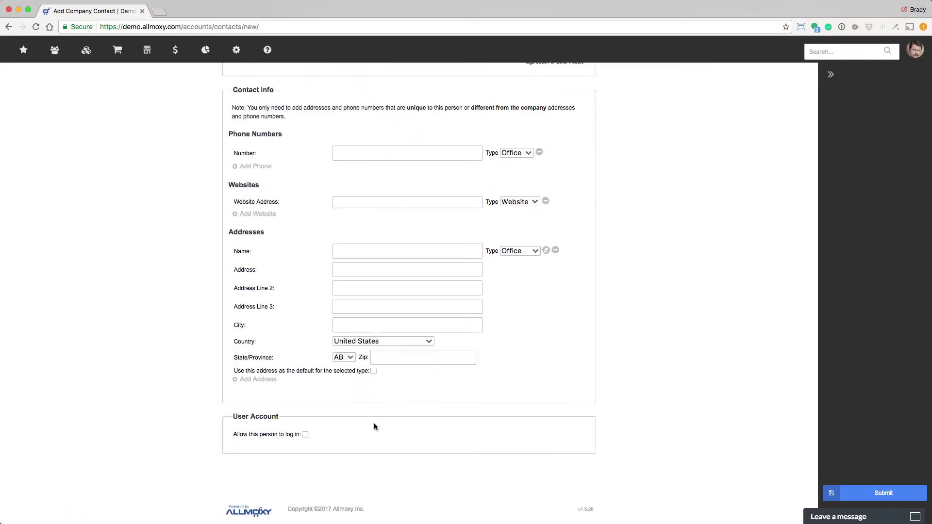
click(305, 434)
scroll(378, 427, down, 2)
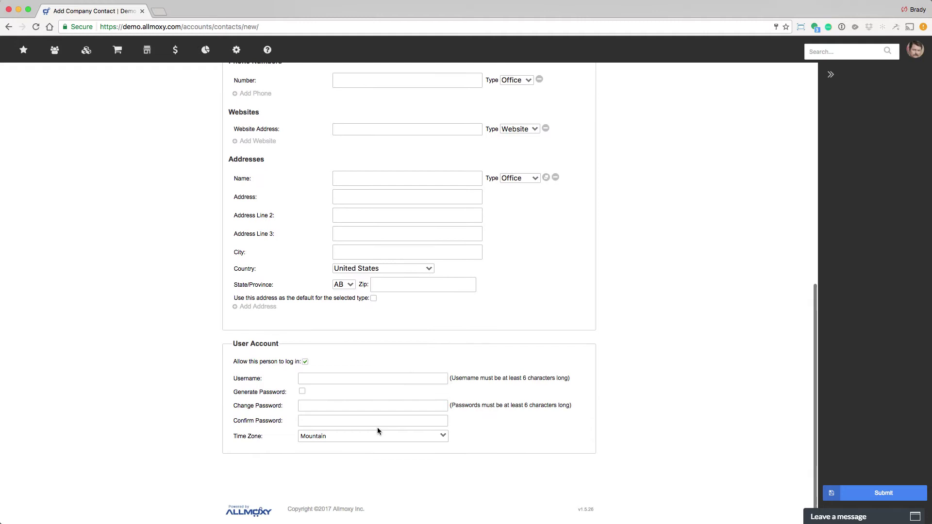
click(395, 378)
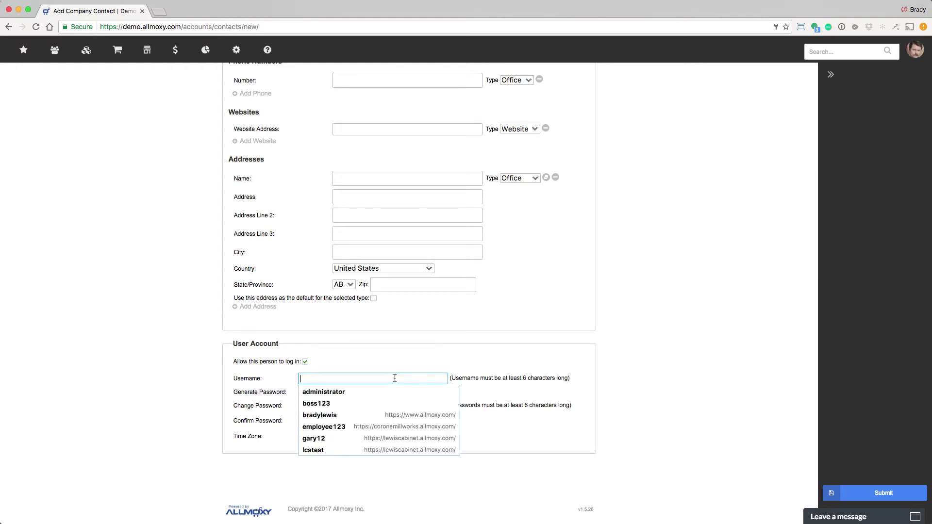
scroll(395, 378, up, 1)
click(302, 422)
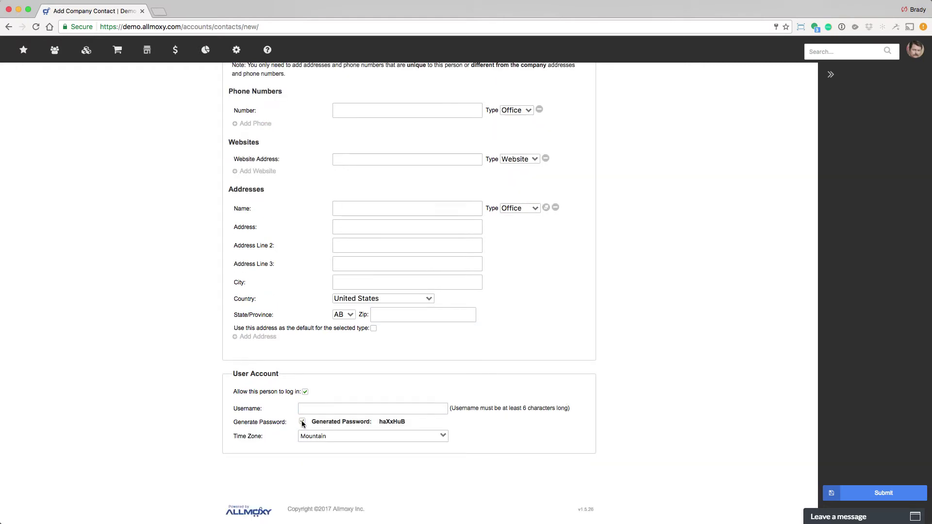
click(302, 422)
click(316, 438)
scroll(577, 262, down, 2)
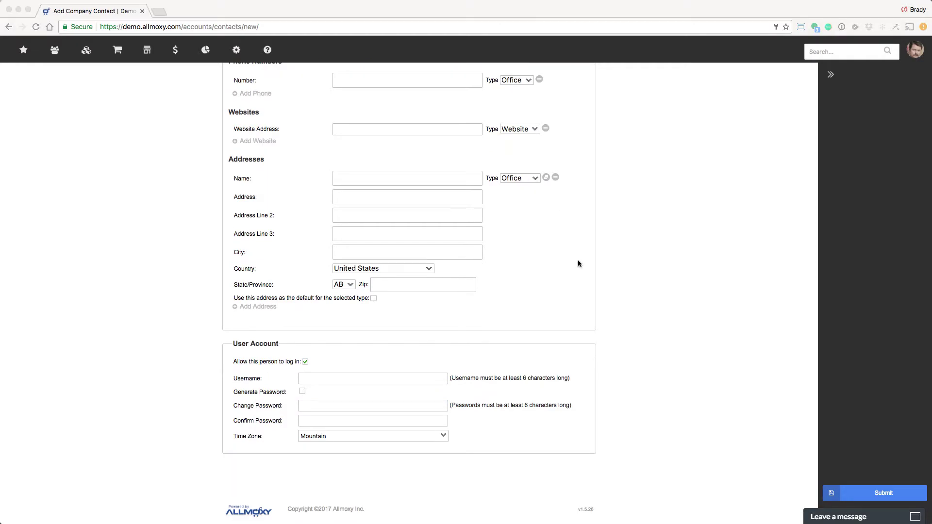
scroll(578, 263, up, 10)
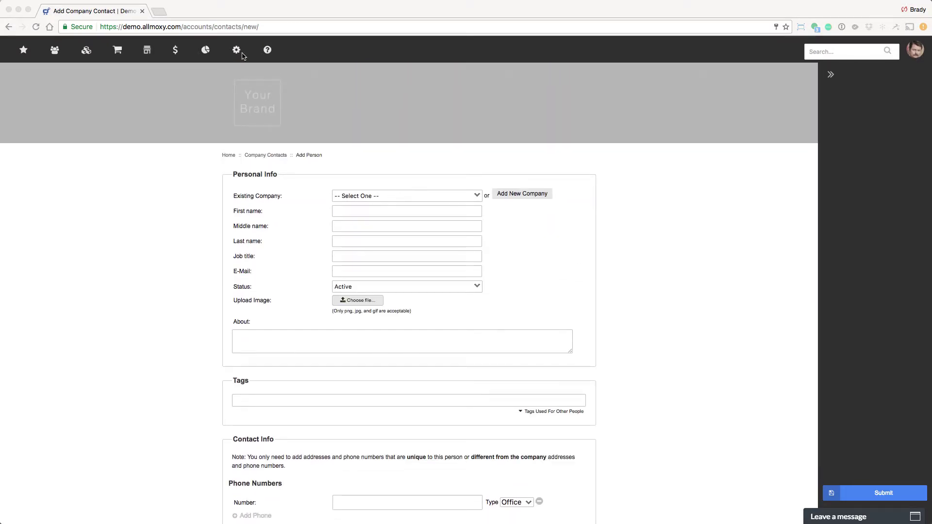
Go to the Import Data settings page, confirming you want to leave the contact form
mouse_move(238, 51)
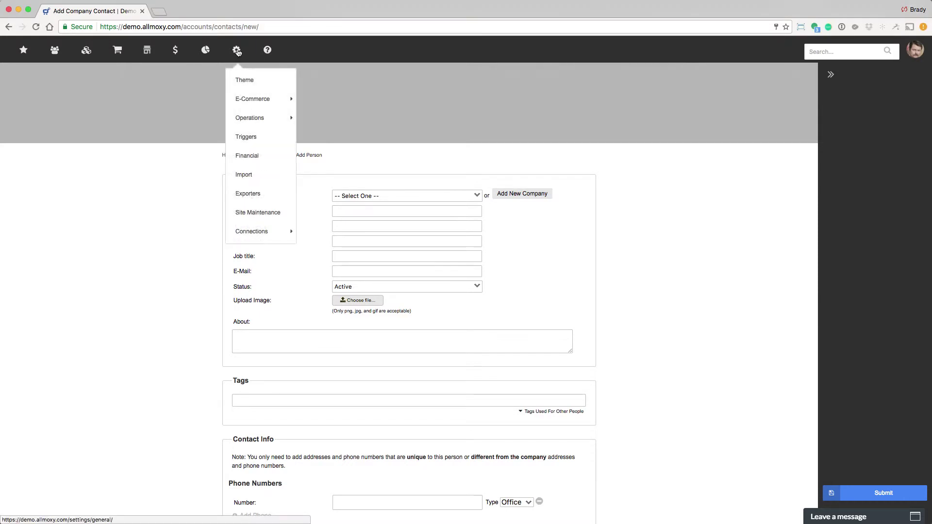
click(245, 179)
key(Return)
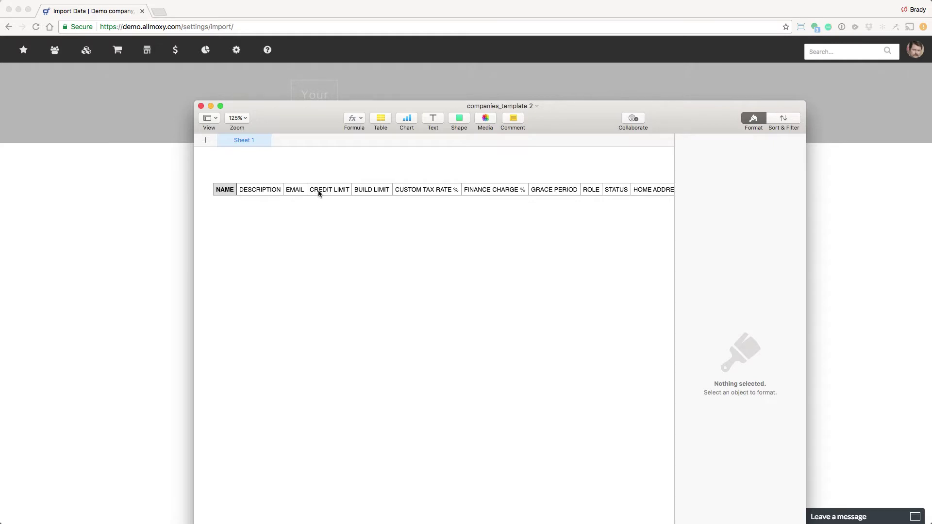
Review the companies_template 2 column headers, then return to the Import Data page
scroll(281, 194, right, 10)
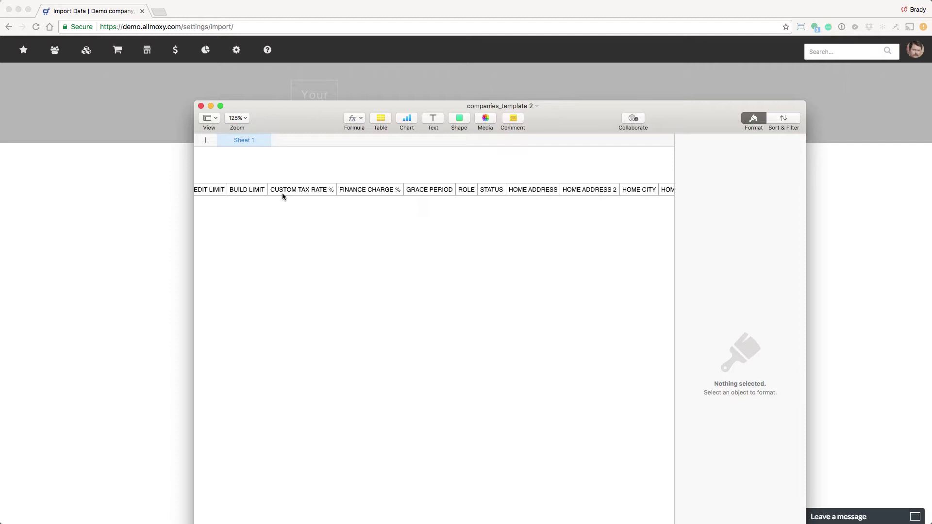
scroll(282, 193, right, 13)
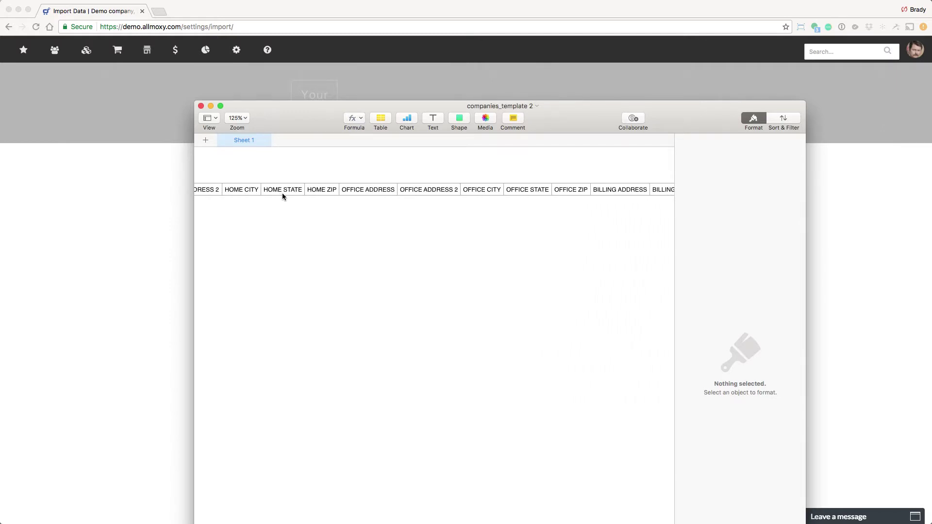
scroll(281, 194, right, 20)
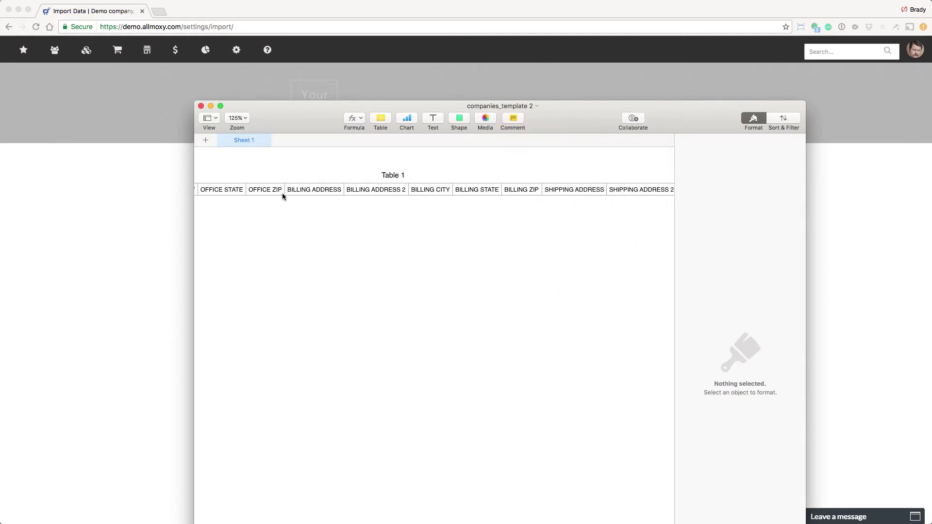
scroll(283, 196, right, 20)
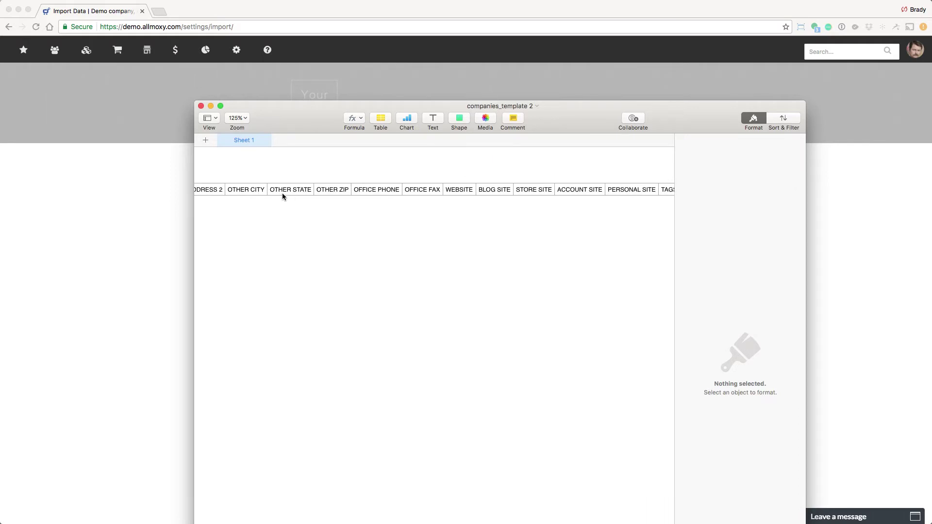
scroll(283, 195, right, 1)
scroll(282, 194, left, 20)
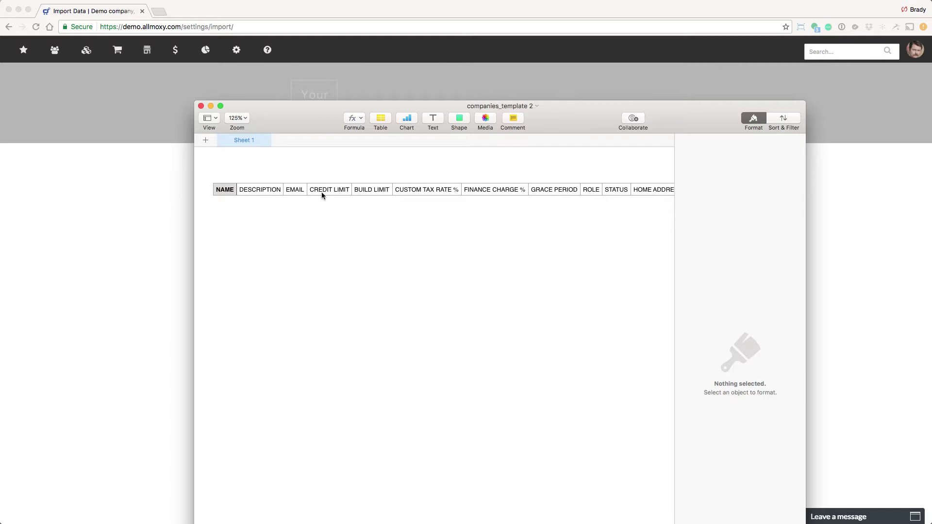
key(super+Tab)
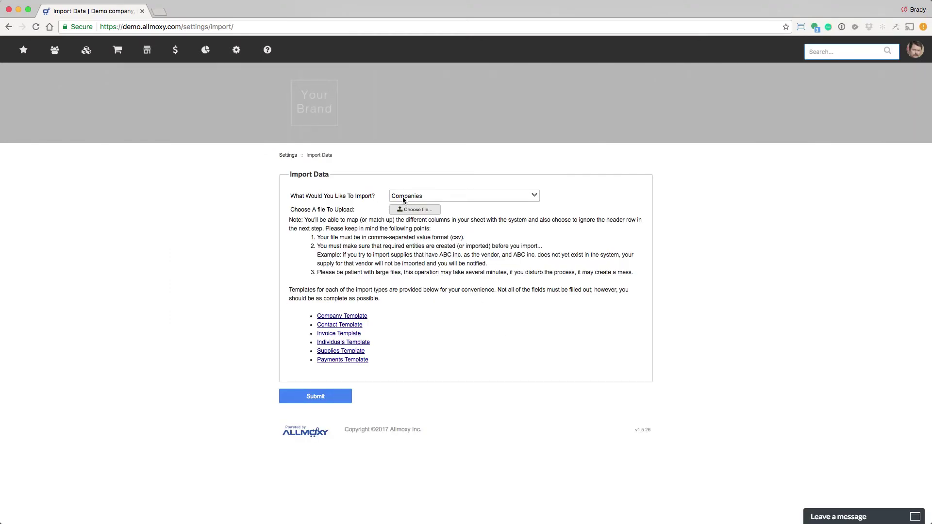
Look over the filled companies list in Numbers
key(super+Tab)
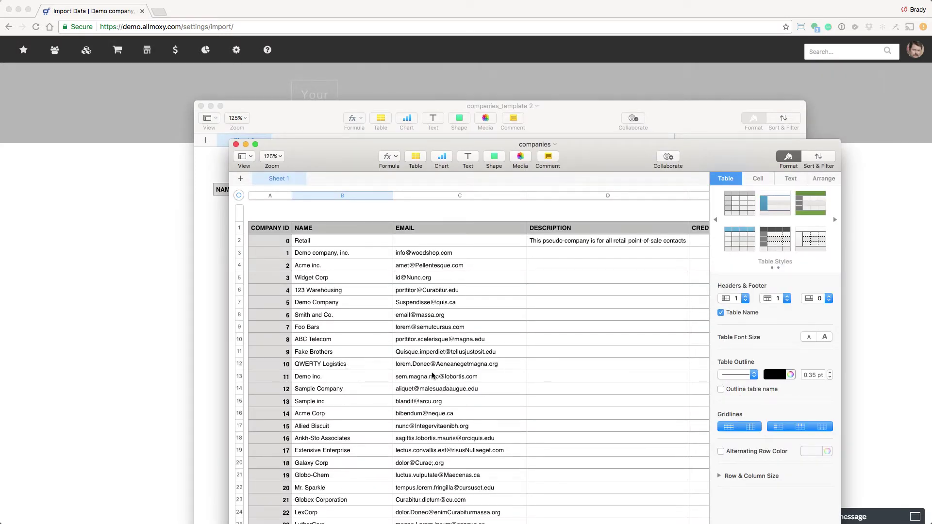
drag(296, 147, 244, 81)
scroll(409, 263, right, 3)
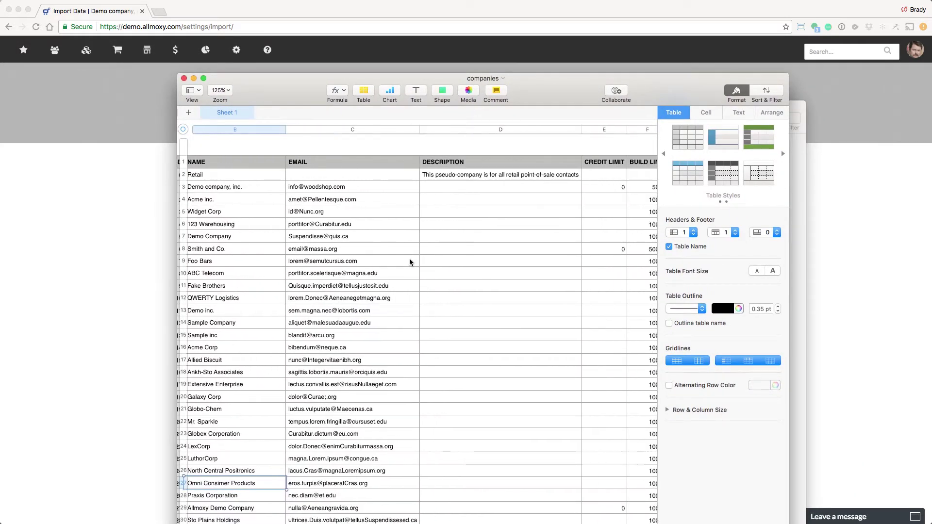
scroll(409, 262, right, 3)
Choose Companies as the import type and select the companies file
key(super+Tab)
click(425, 195)
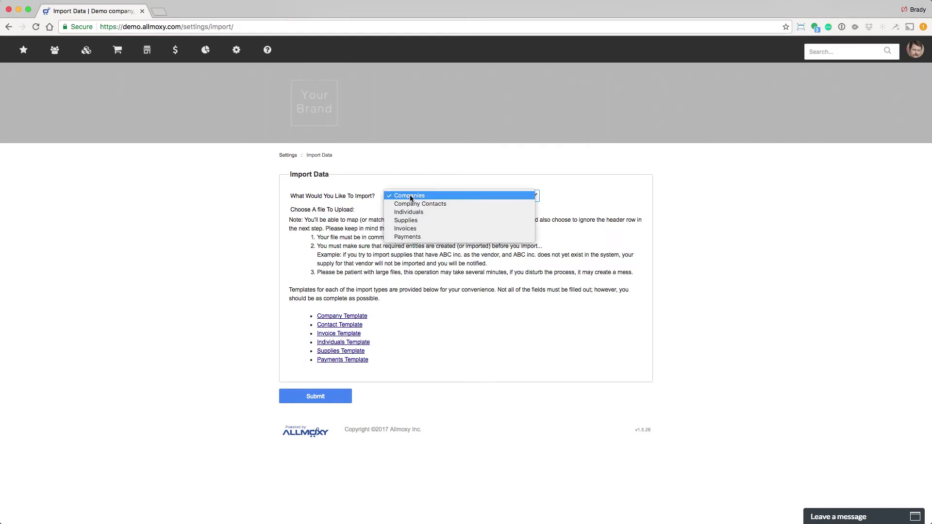
click(410, 196)
click(413, 210)
Submit the companies file and compare its header row in the spreadsheet
key(Return)
click(302, 398)
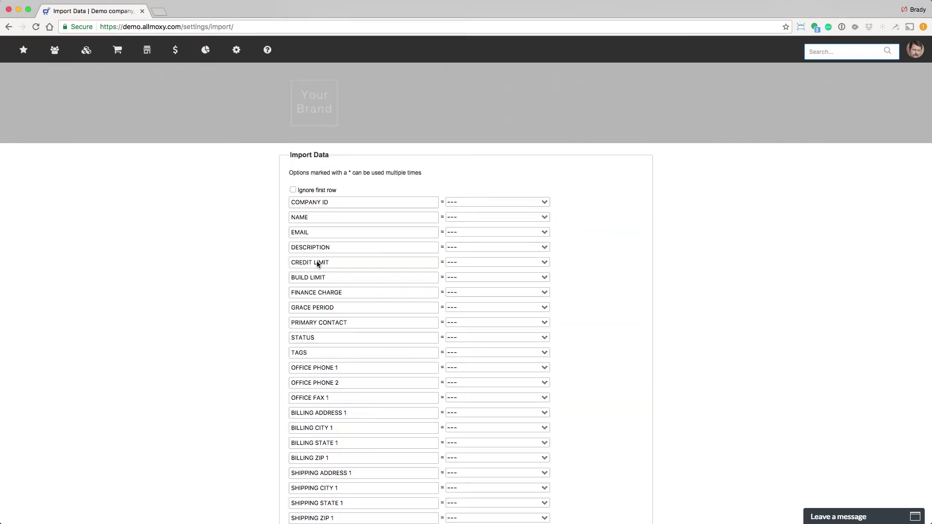
key(super+Tab)
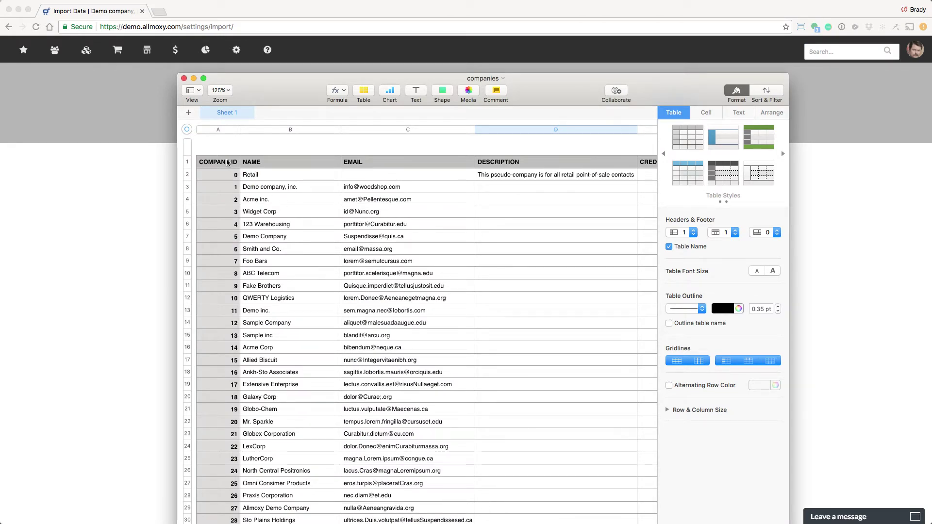
click(187, 163)
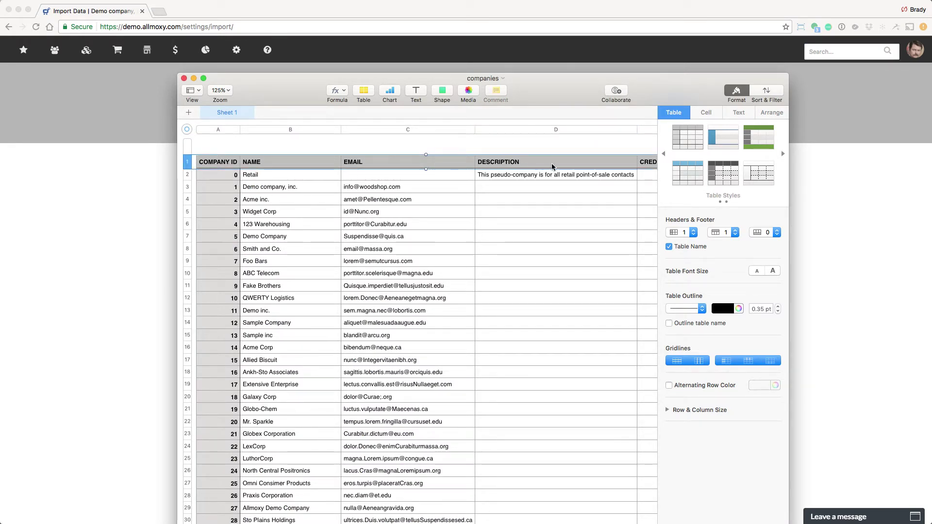
key(super+Tab)
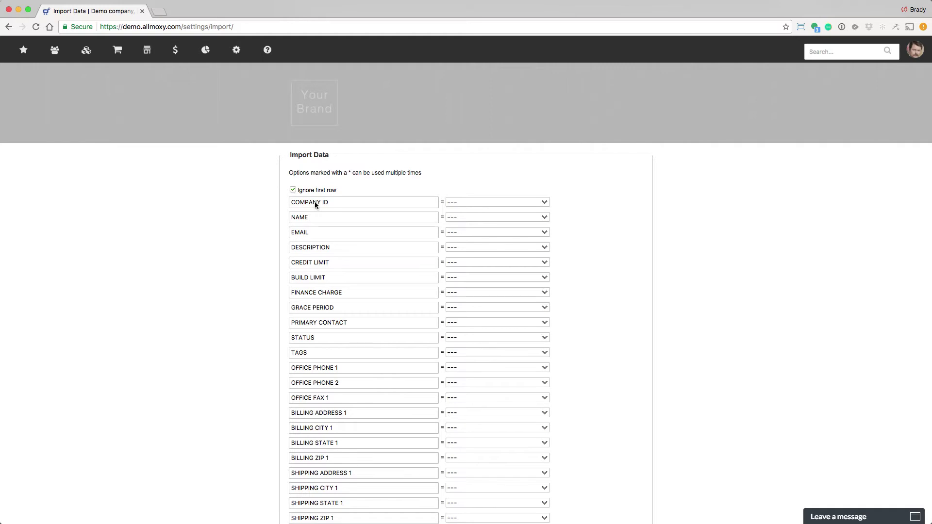
Map the NAME, EMAIL and DESCRIPTION columns and import the 52 companies
click(543, 202)
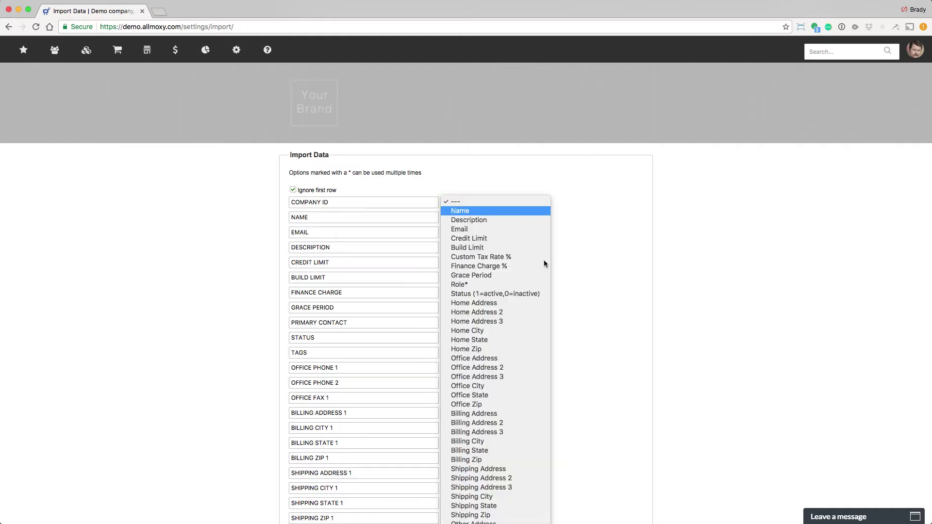
click(369, 200)
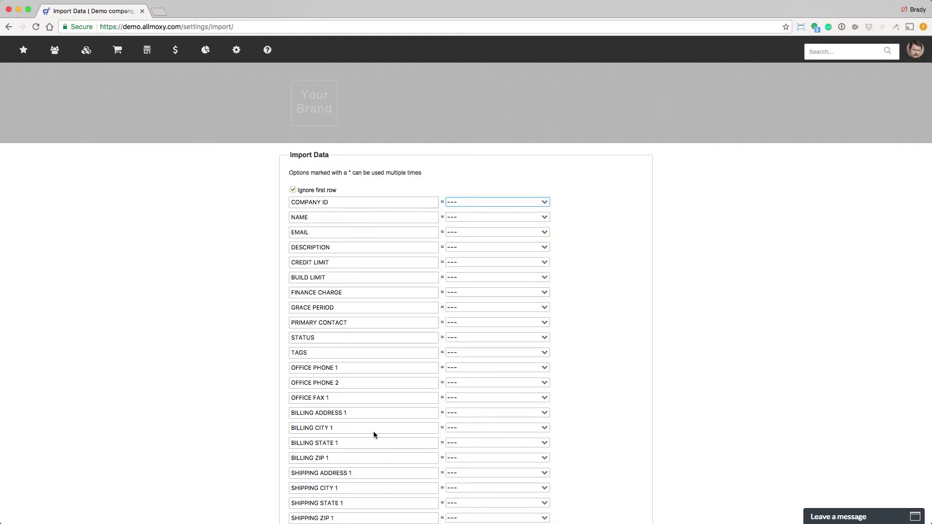
click(483, 206)
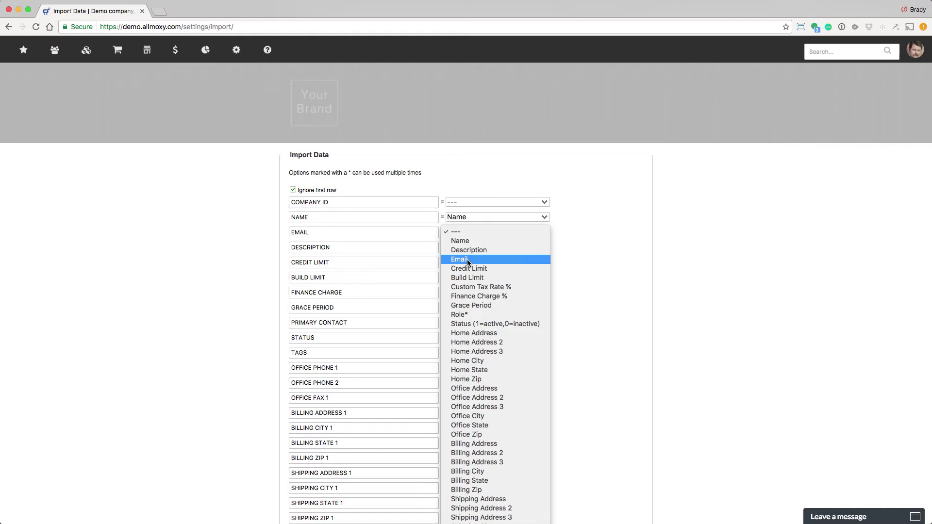
click(476, 254)
click(479, 247)
click(479, 262)
click(485, 263)
click(476, 279)
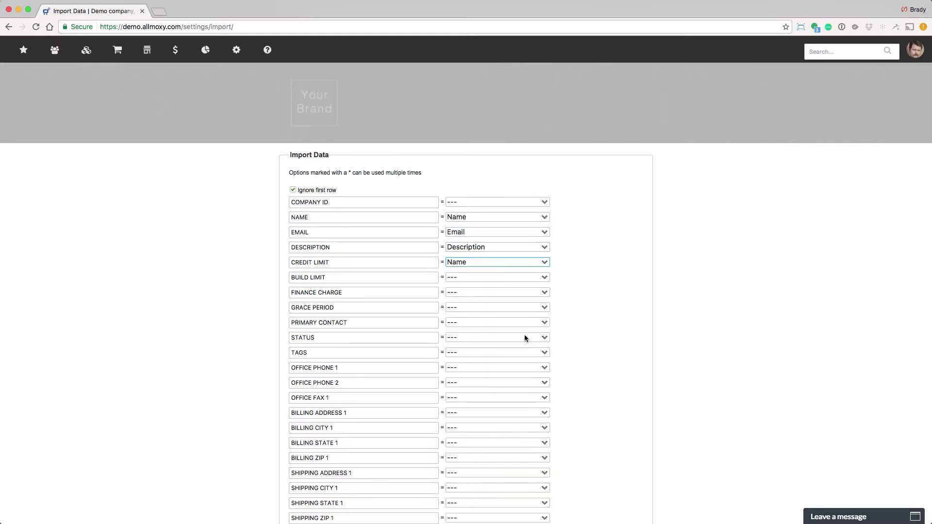
scroll(524, 334, down, 5)
click(341, 476)
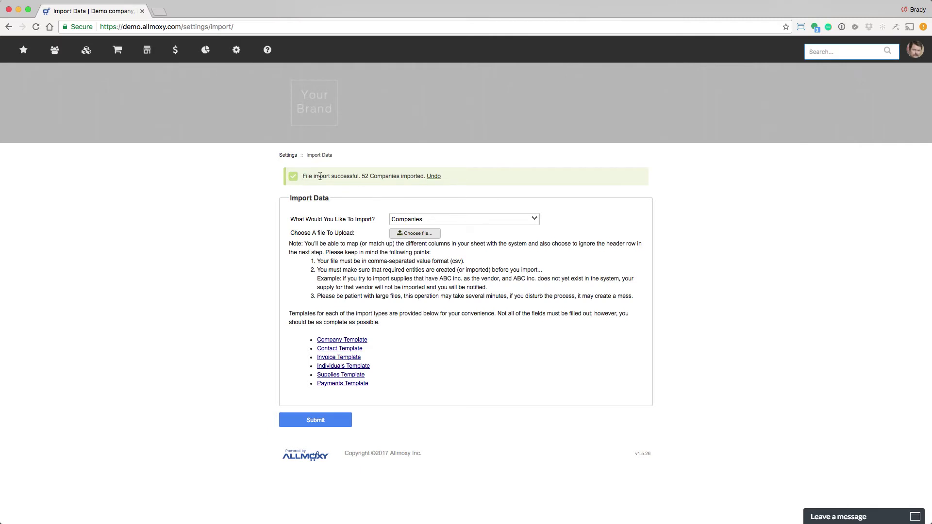
Undo the just-completed companies import and switch the import type to Company Contacts
drag(302, 175, 412, 175)
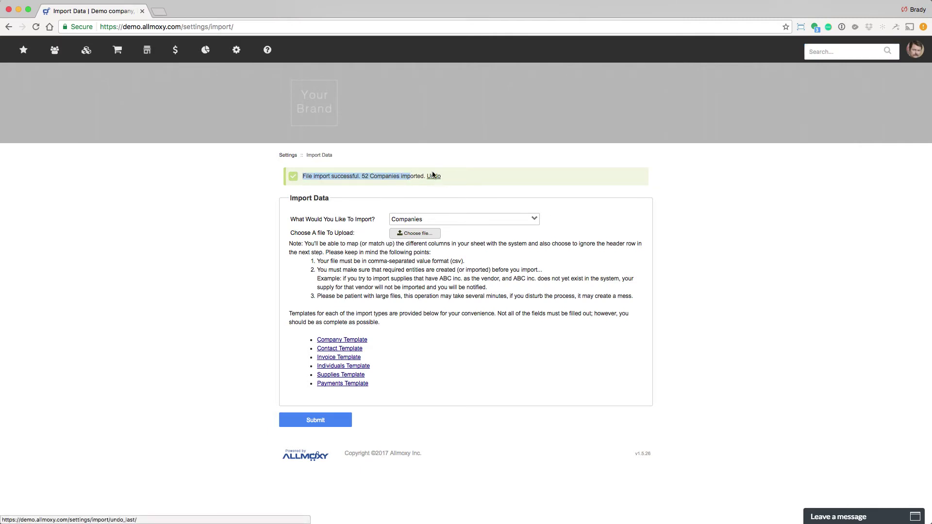
click(433, 177)
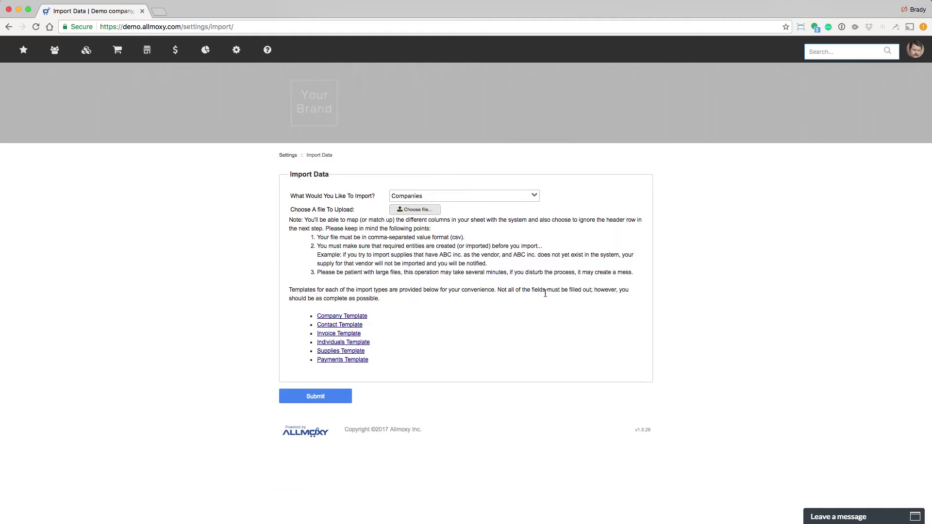
click(524, 198)
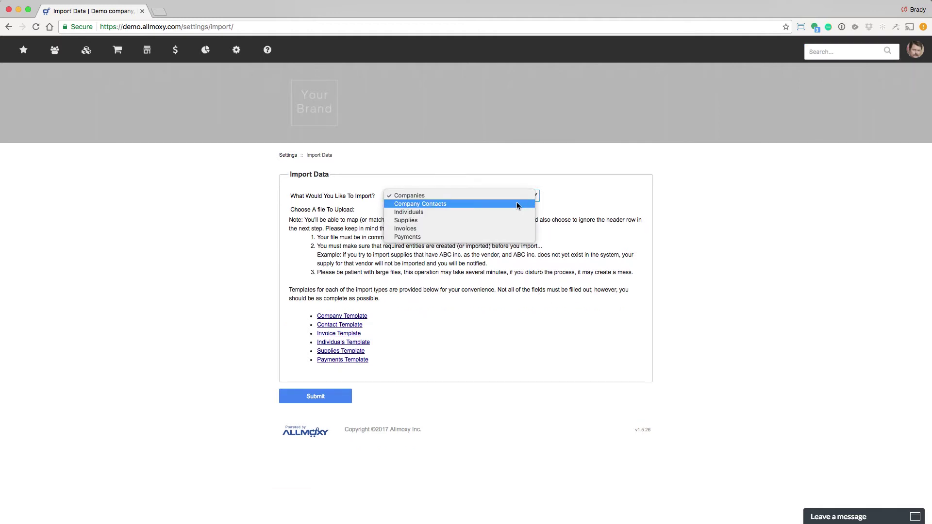
click(516, 205)
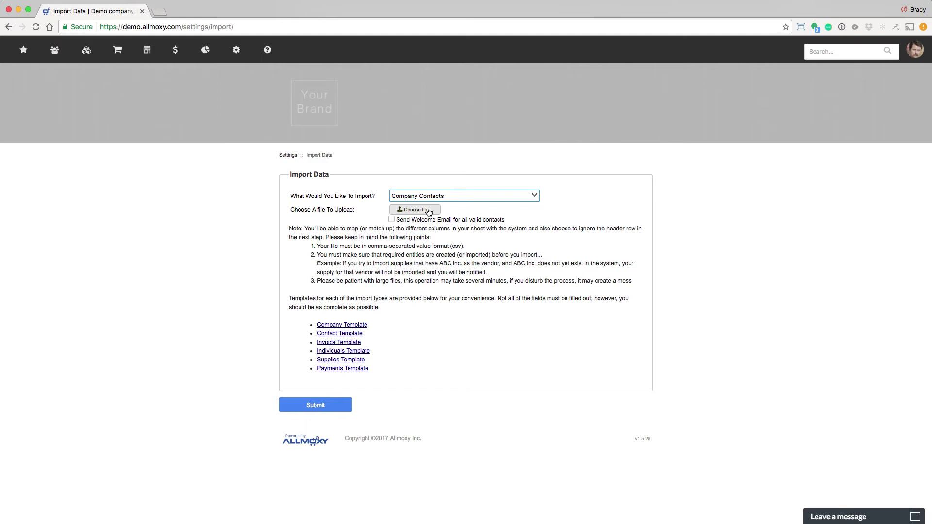
Upload contacts.csv with Send Welcome Email left off and submit it for column mapping
click(427, 212)
click(410, 164)
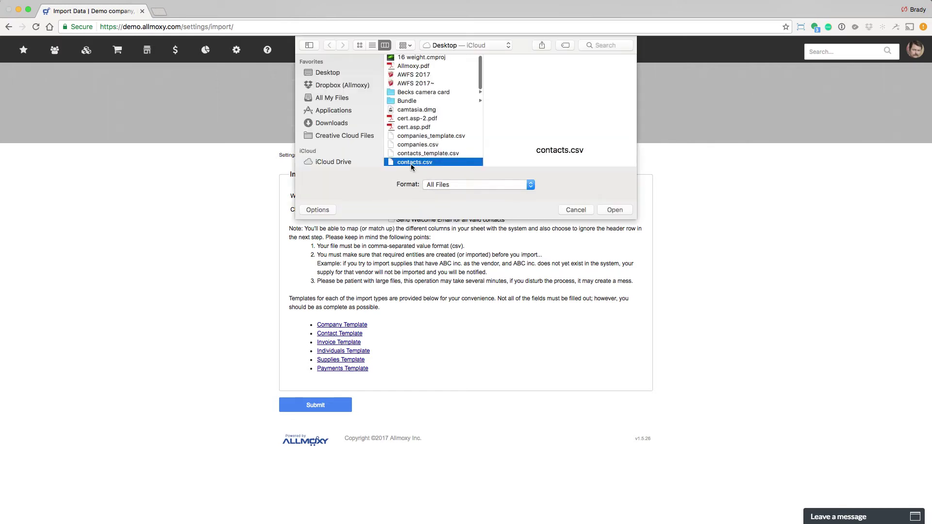
key(Return)
click(392, 220)
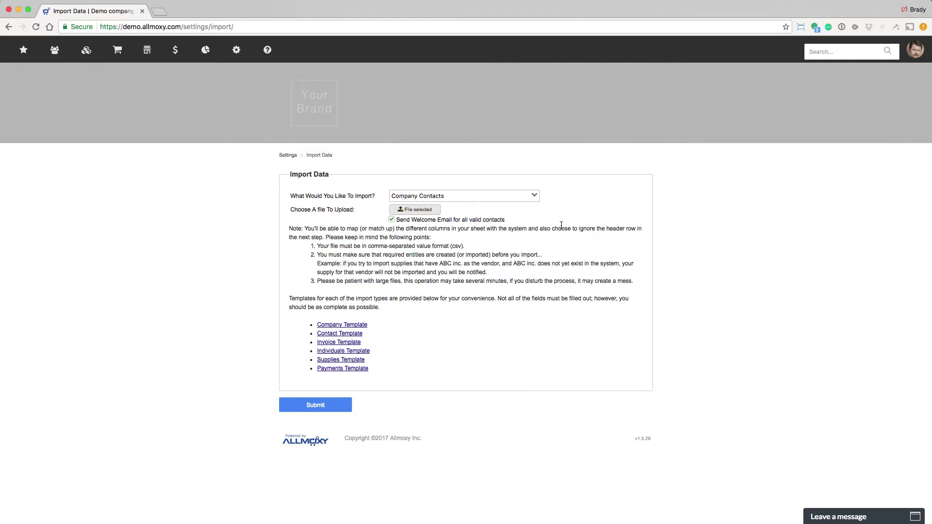
click(391, 219)
click(315, 405)
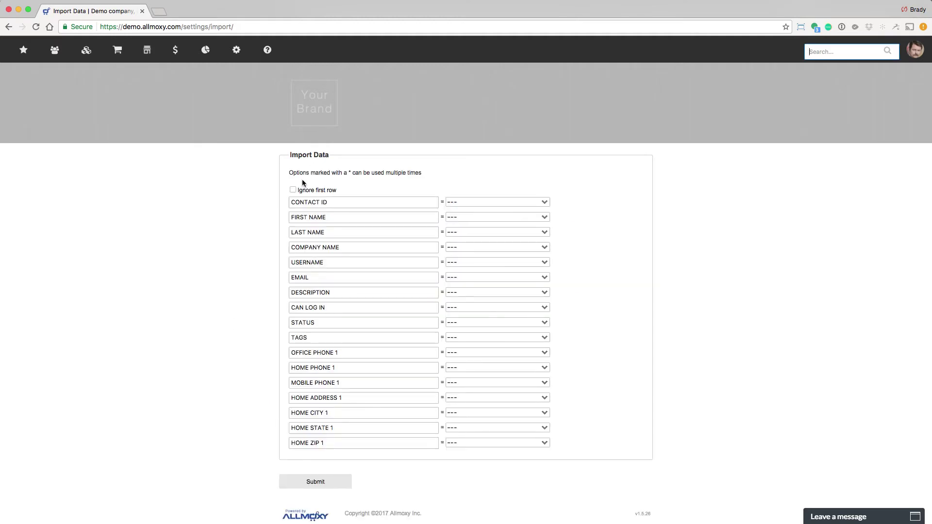
Ignore the header row and map FIRST NAME, LAST NAME and EMAIL, leaving CONTACT ID unmapped, then submit
click(293, 190)
click(471, 200)
click(485, 202)
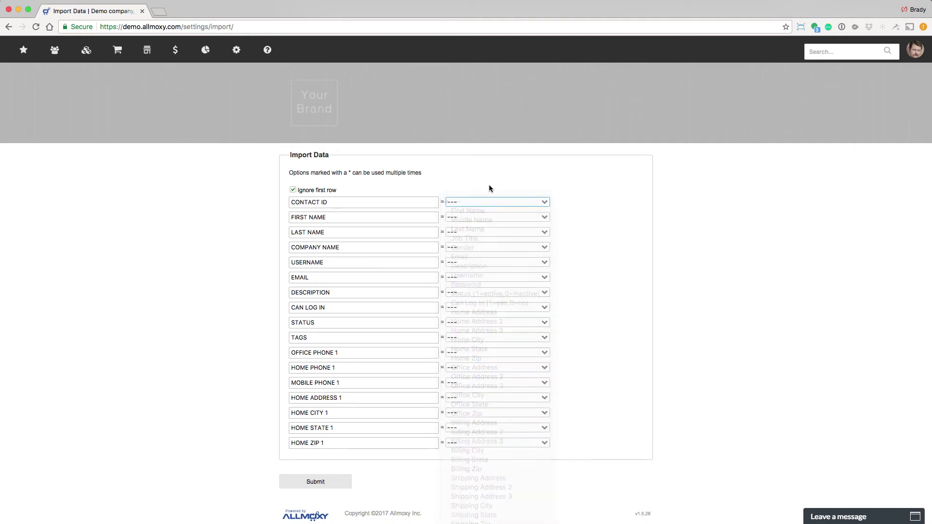
click(475, 307)
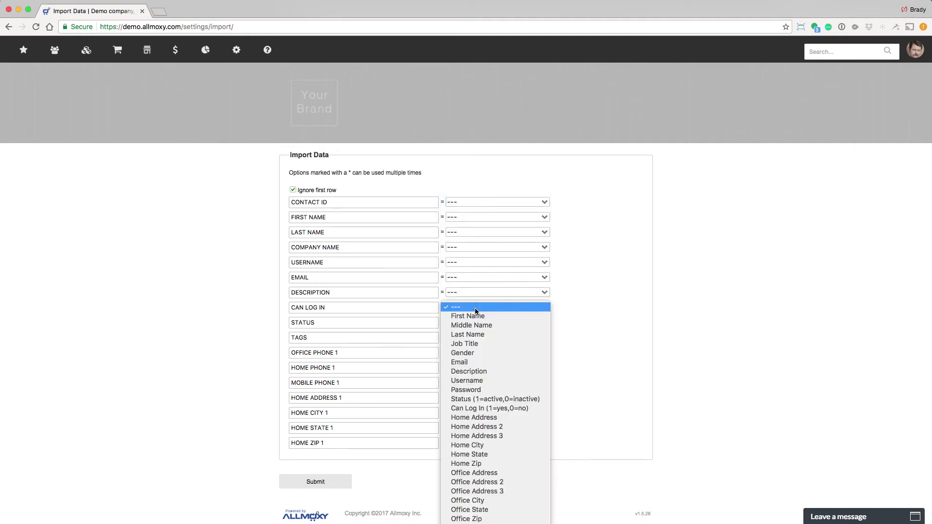
click(511, 408)
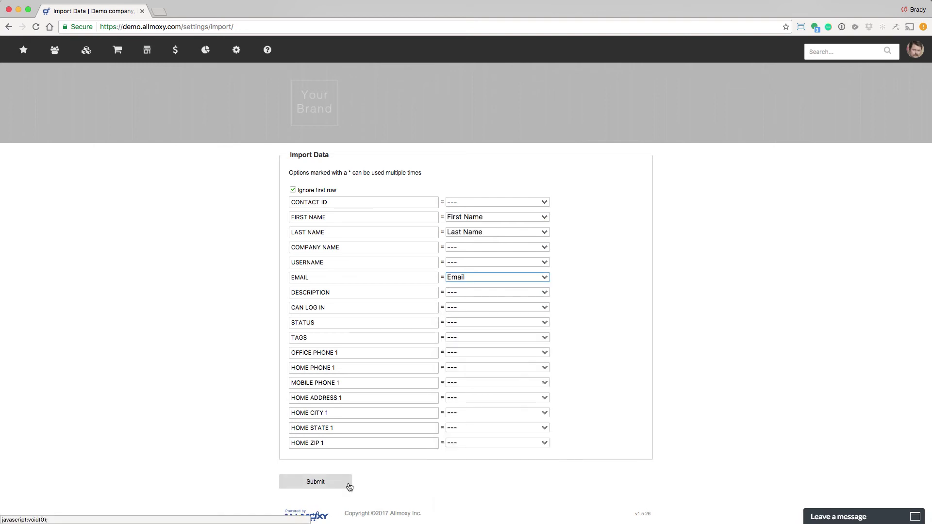
click(347, 484)
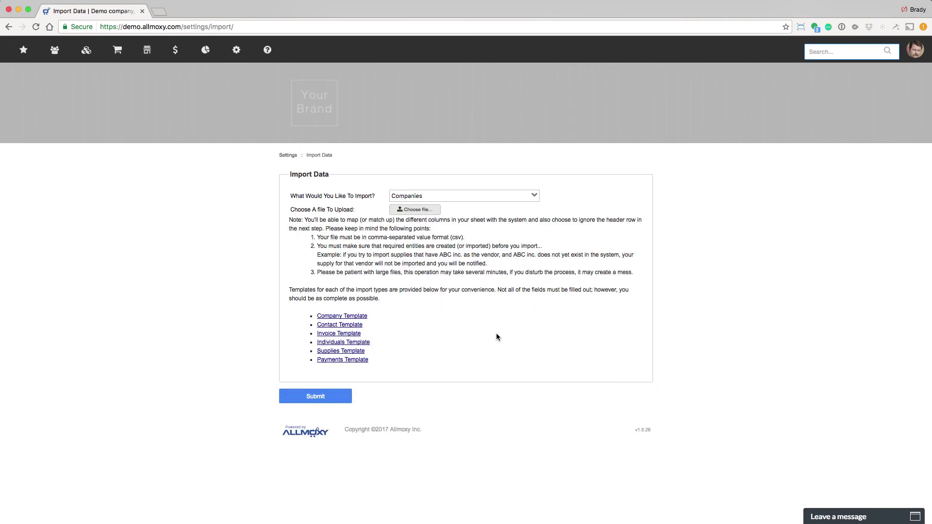